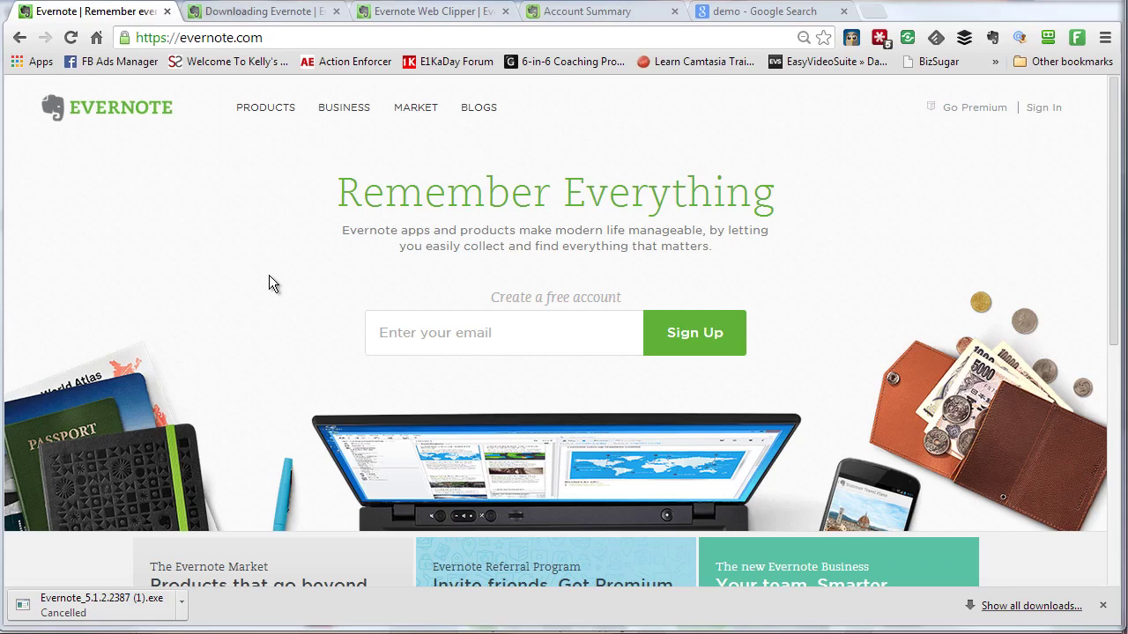
{"action": "left_click", "coordinate": [214, 14]}
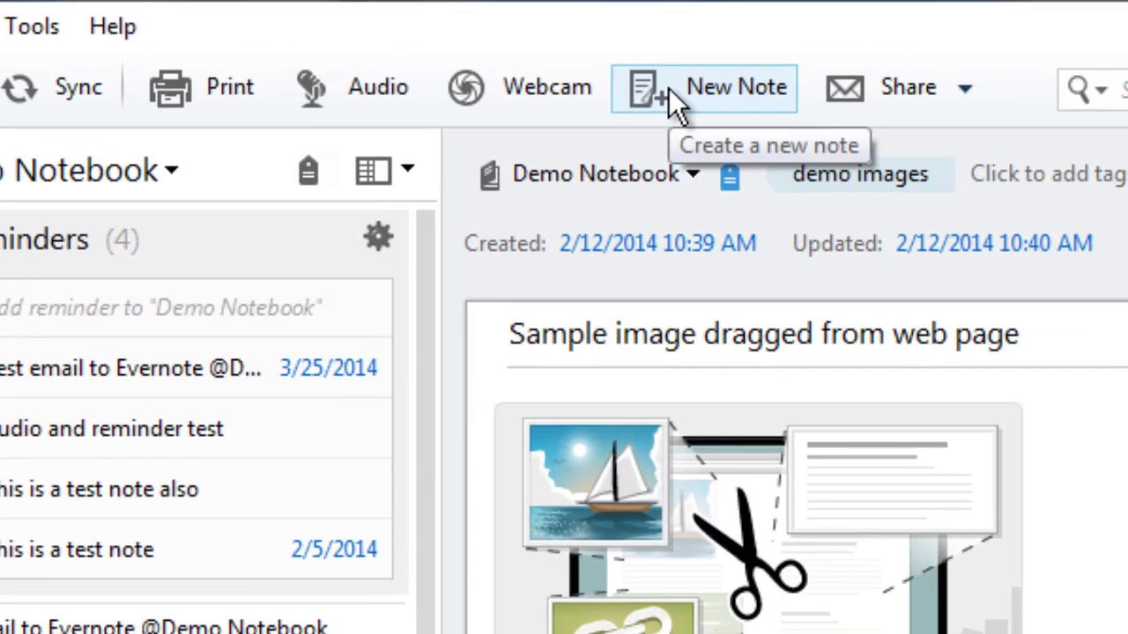
Step: Create a note titled "This is a demo note for tutorials" with the body text "Add some text that you want to remember."
{"action": "left_click", "coordinate": [669, 88]}
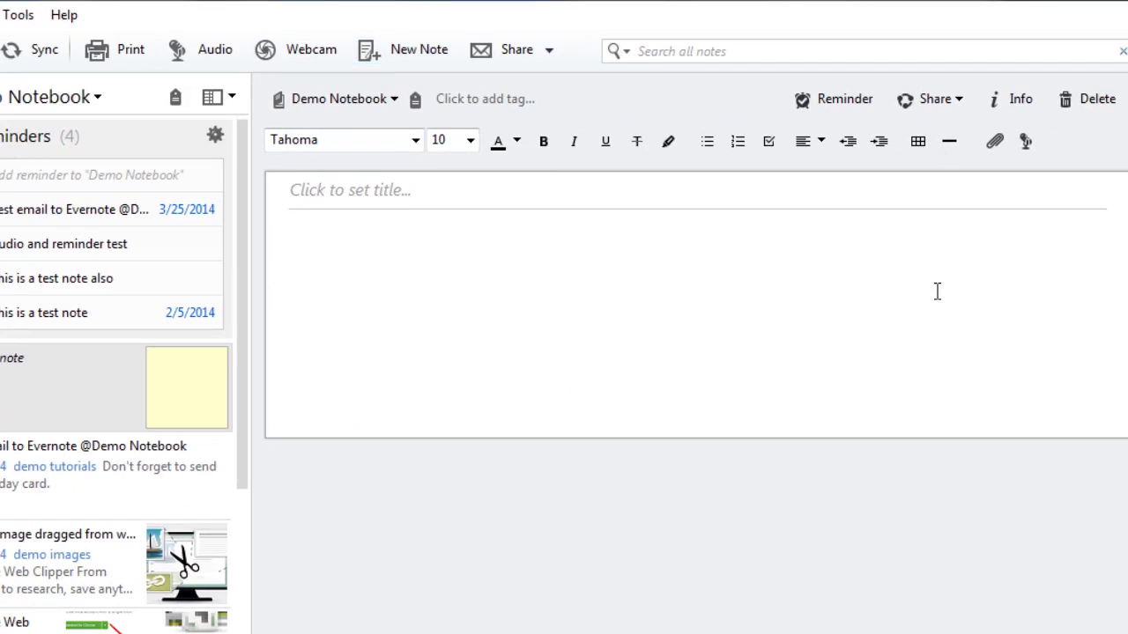
{"action": "left_click", "coordinate": [325, 188]}
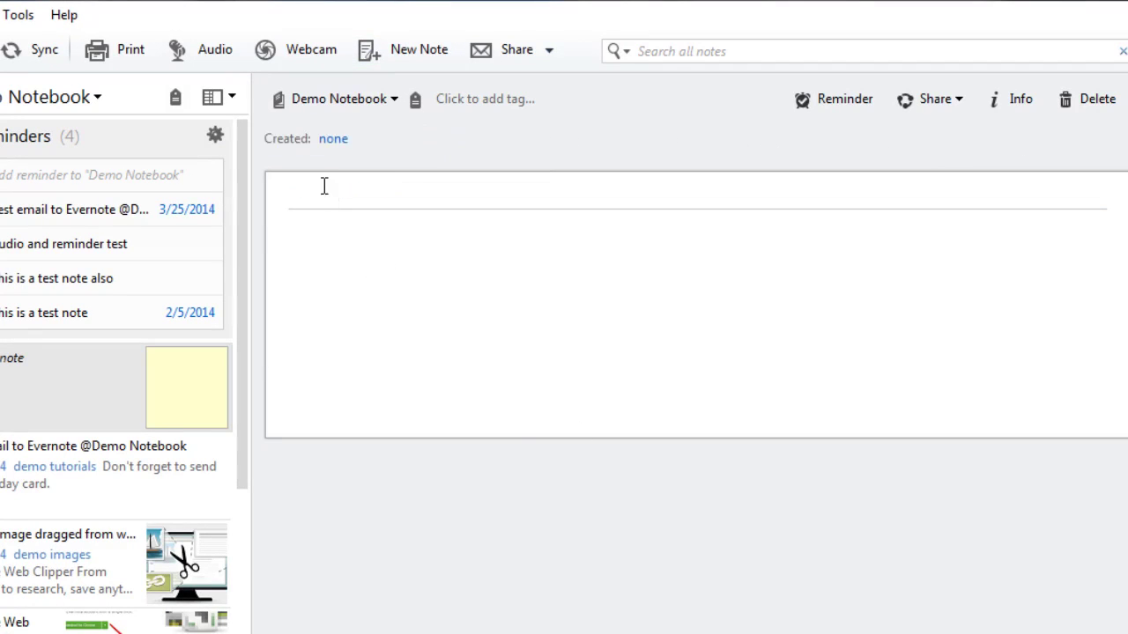
{"action": "type", "text": "This is a demo note"}
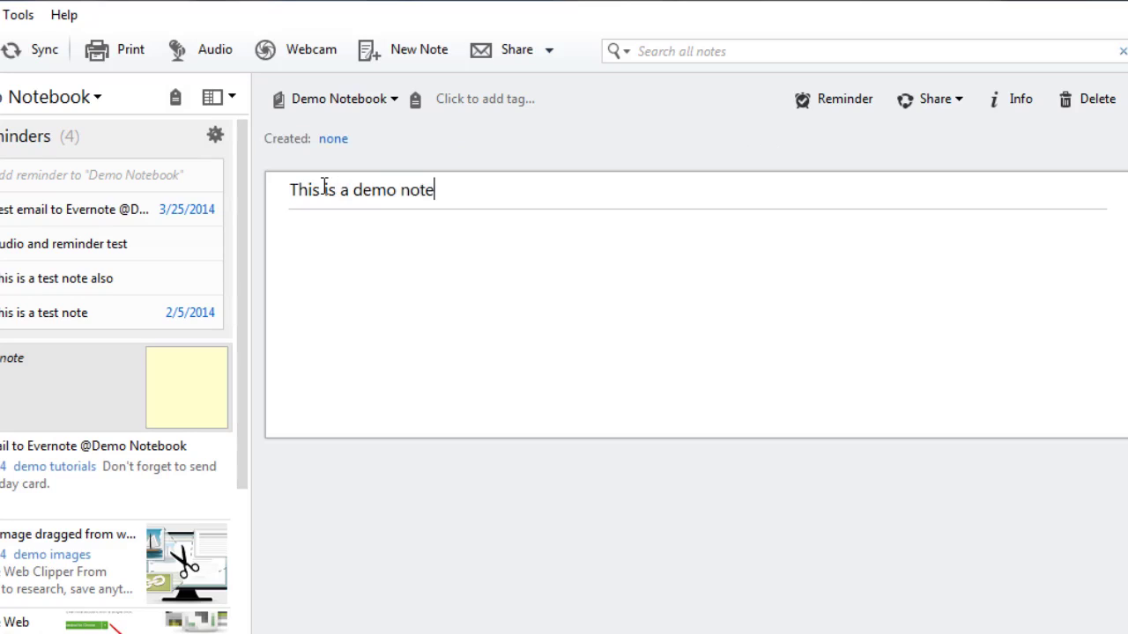
{"action": "type", "text": " for tutorials"}
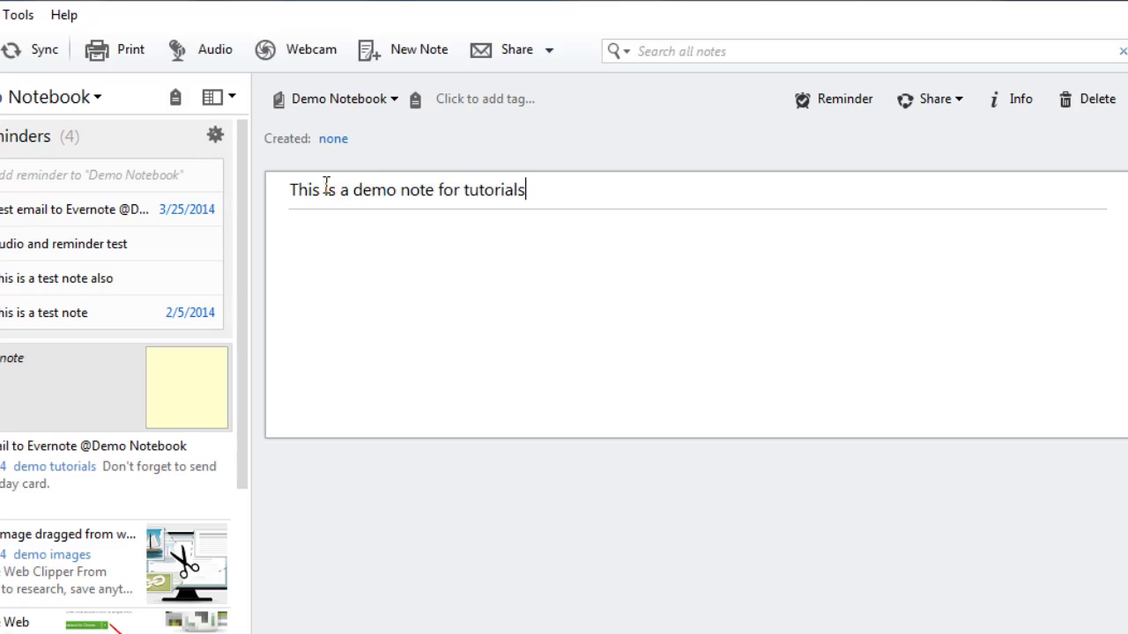
{"action": "left_click", "coordinate": [385, 244]}
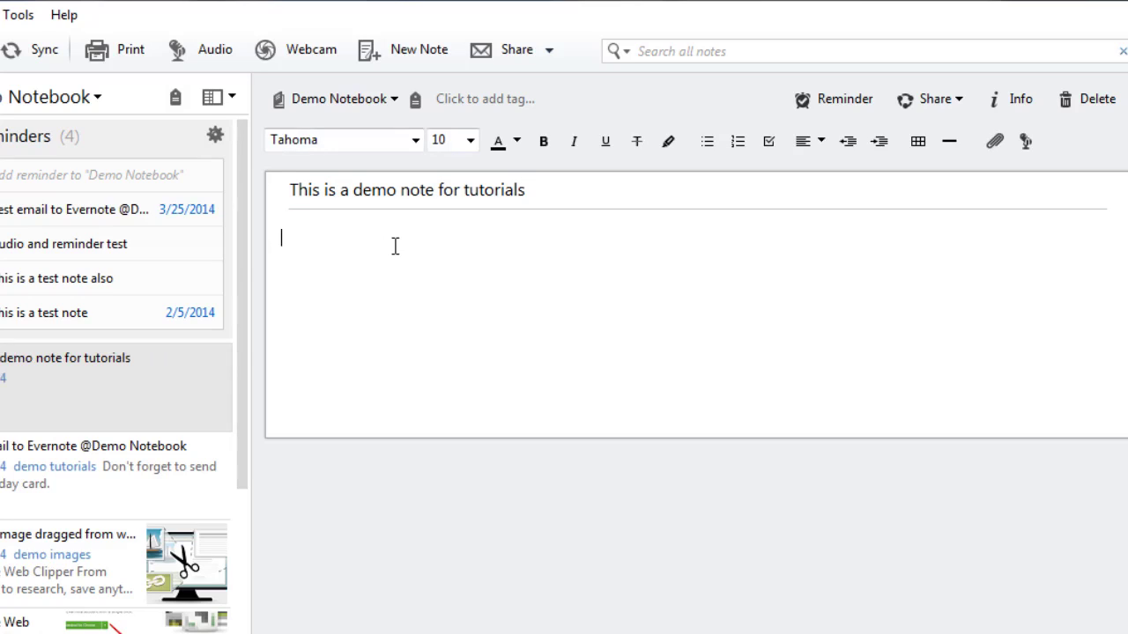
{"action": "type", "text": "Add some text that"}
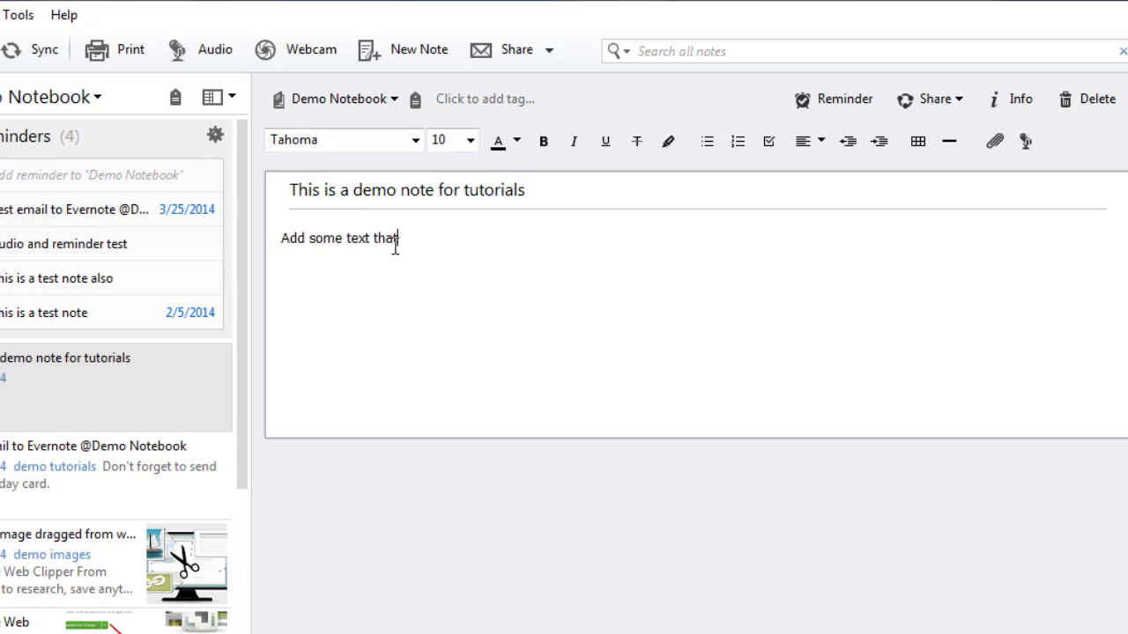
{"action": "type", "text": " you want to remember."}
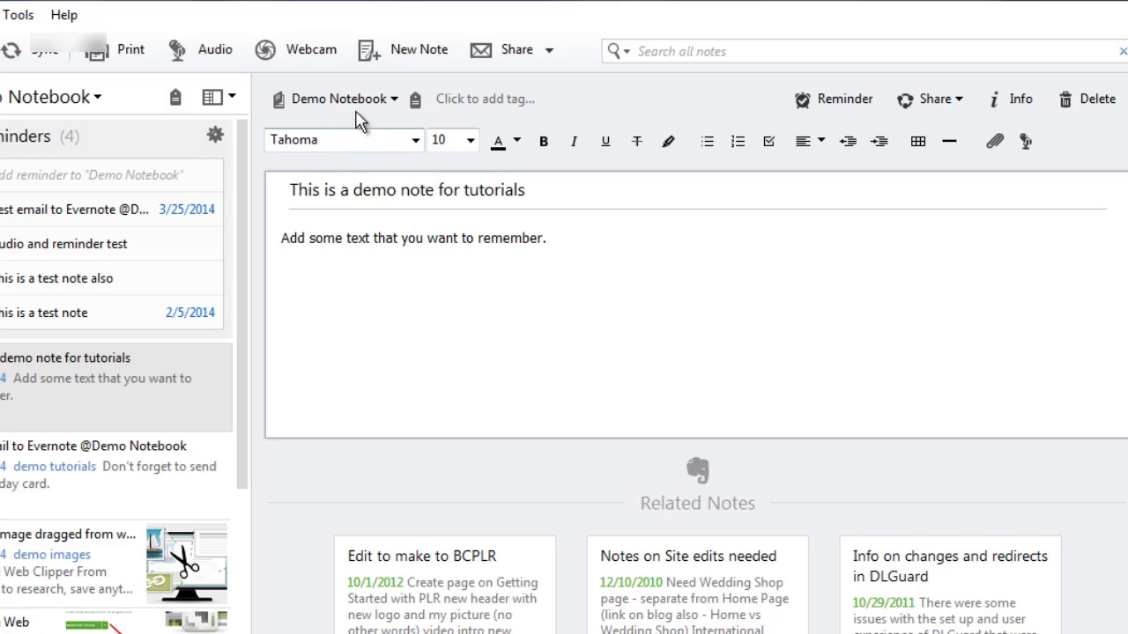
{"action": "left_click", "coordinate": [395, 102]}
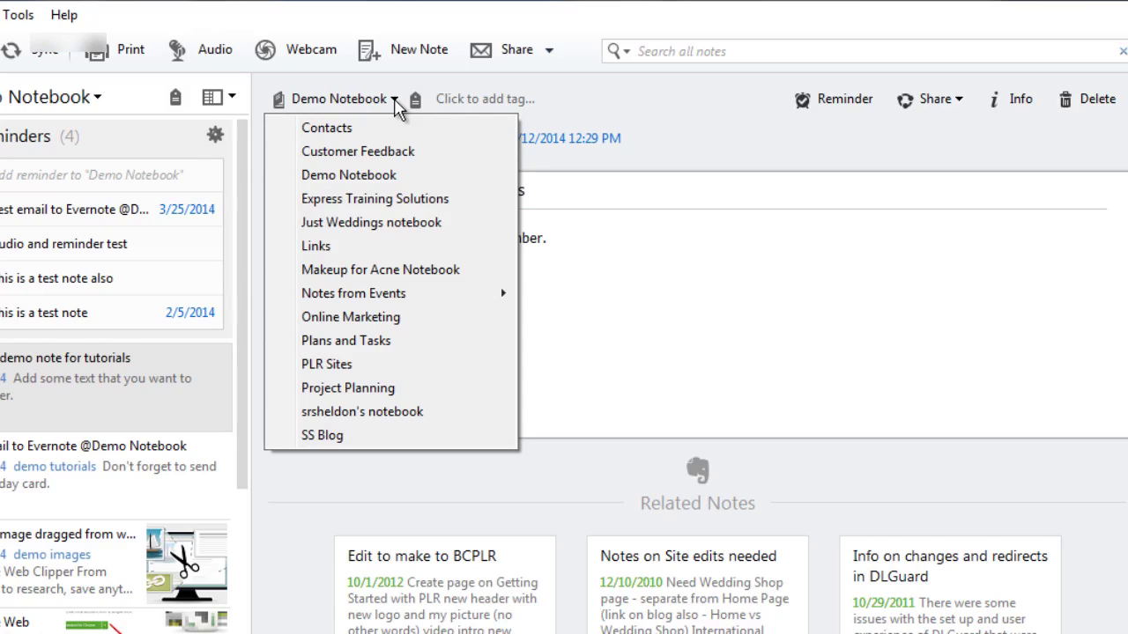
{"action": "left_click", "coordinate": [395, 102]}
{"action": "left_click", "coordinate": [395, 102]}
{"action": "left_click", "coordinate": [599, 254]}
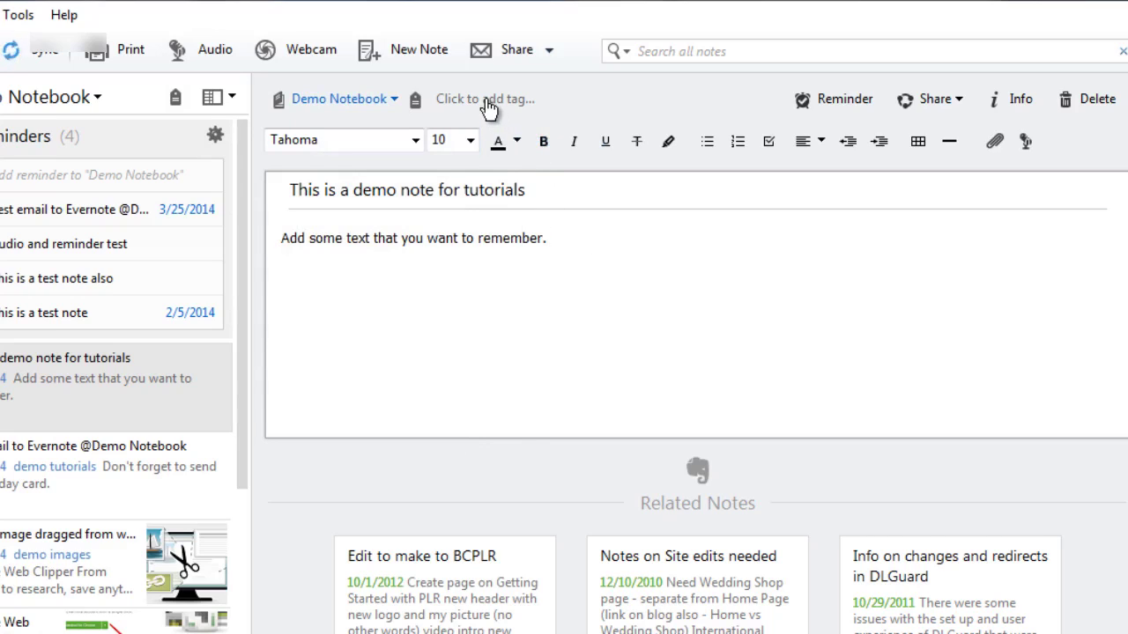
Step: Add the existing tag "demo notes" to the note titled "This is a demo note for tutorials"
{"action": "left_click", "coordinate": [488, 99]}
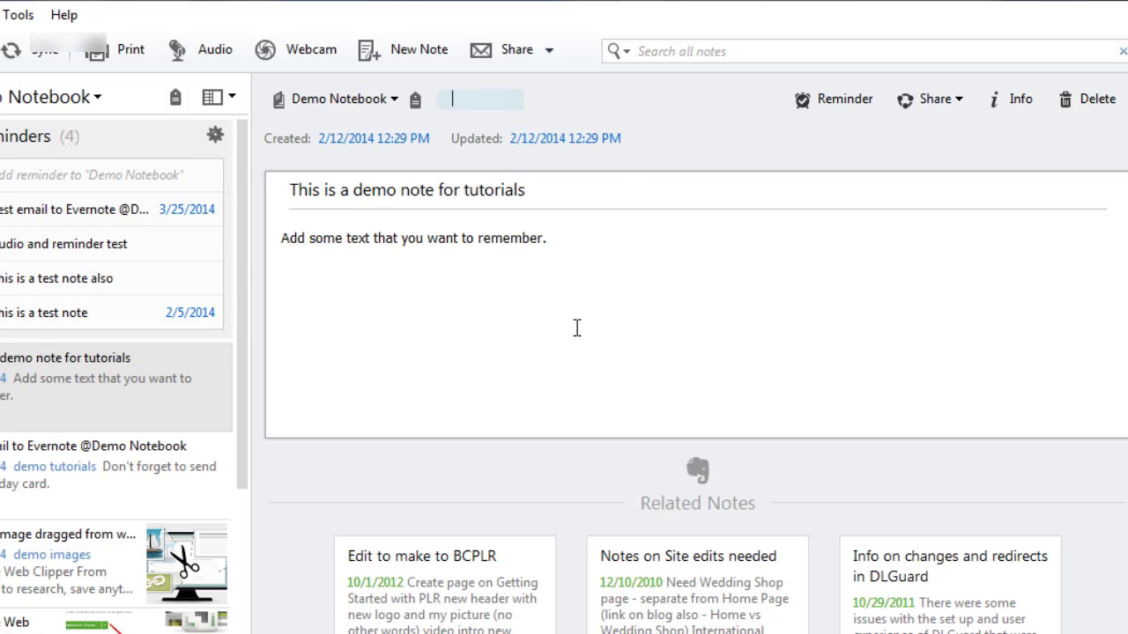
{"action": "type", "text": "dem"}
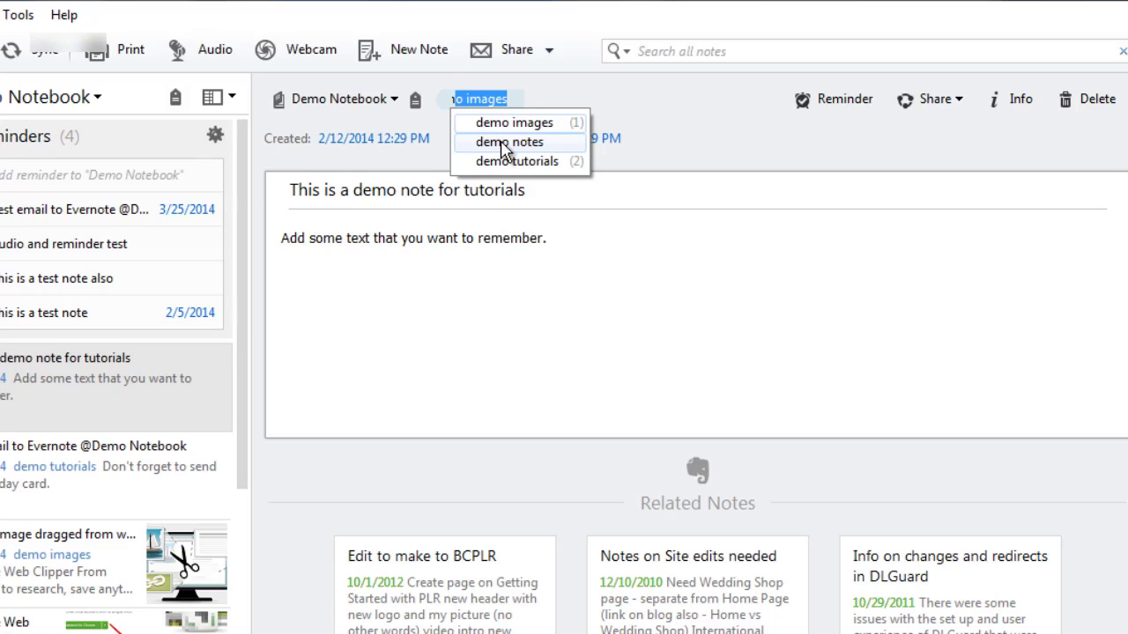
{"action": "left_click", "coordinate": [506, 142]}
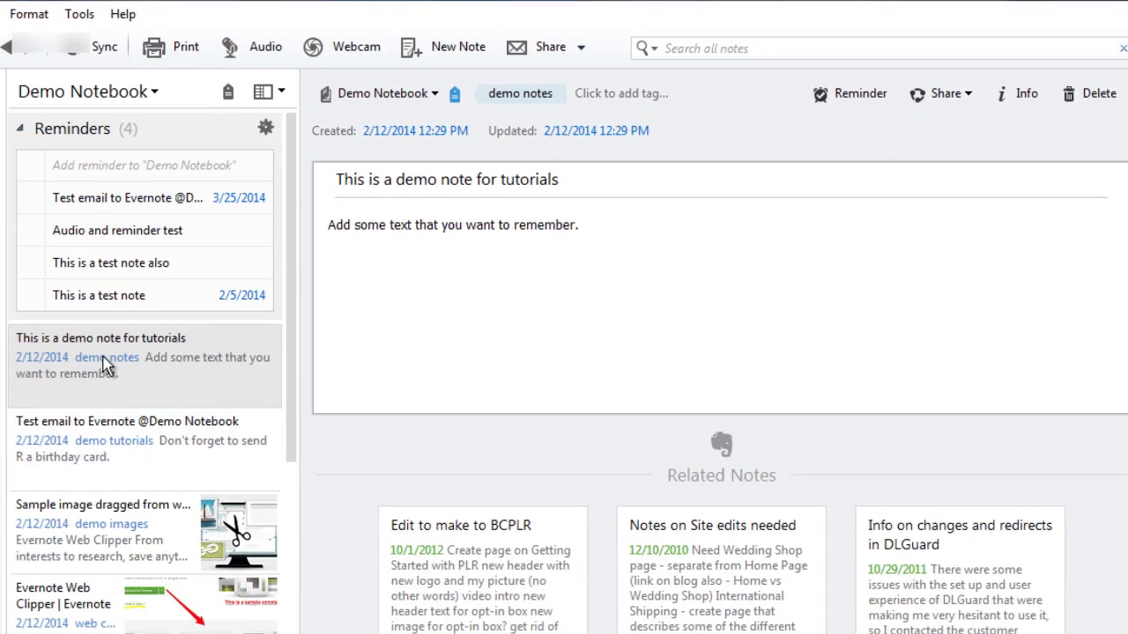
{"action": "right_click", "coordinate": [102, 358]}
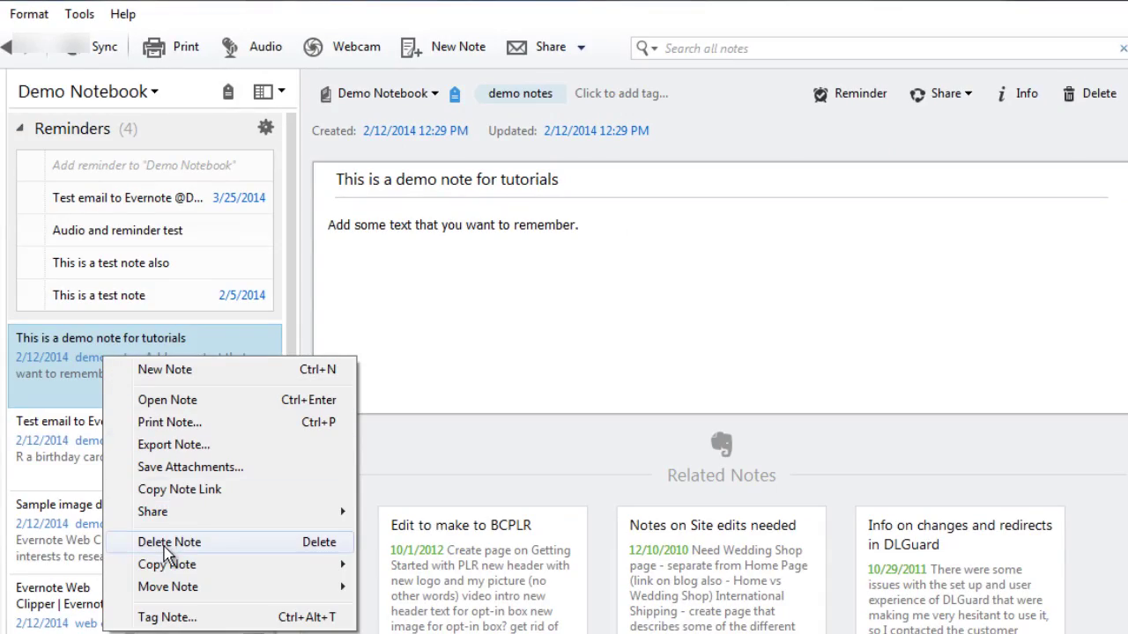
{"action": "left_click", "coordinate": [392, 339]}
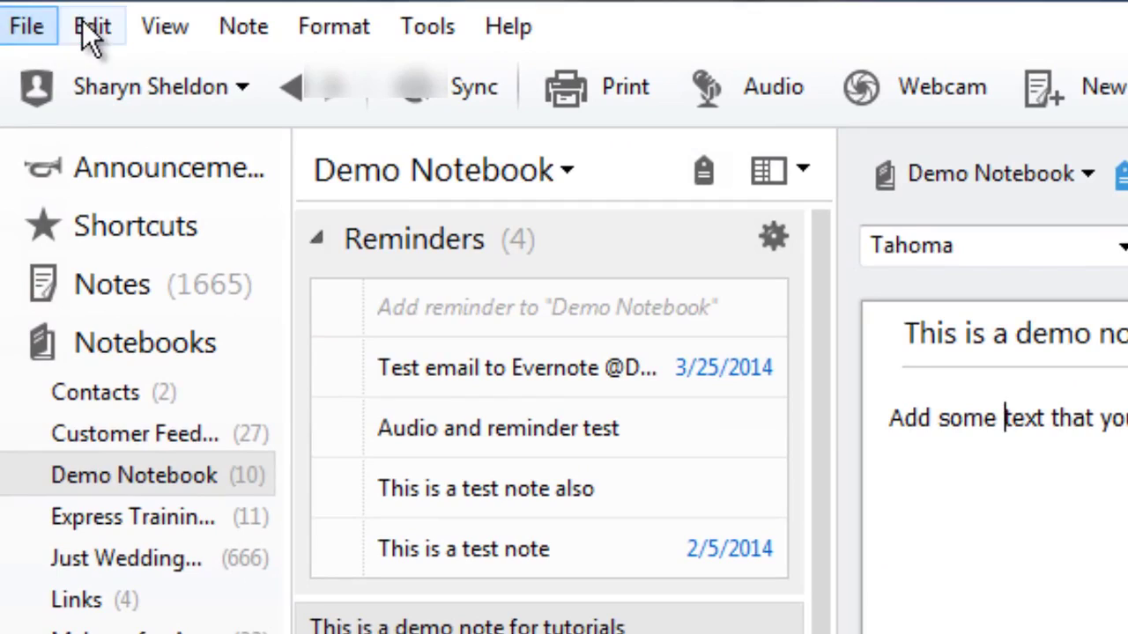
{"action": "left_click", "coordinate": [92, 36]}
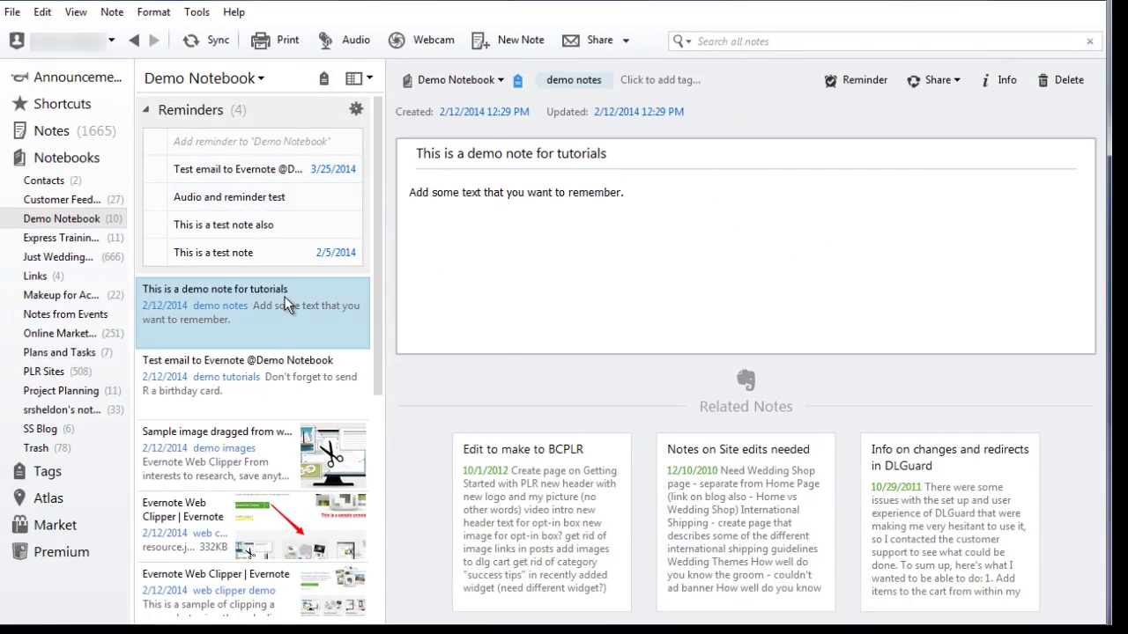
Step: Delete the note "This is a demo note for tutorials" from Demo Notebook
{"action": "right_click", "coordinate": [617, 627]}
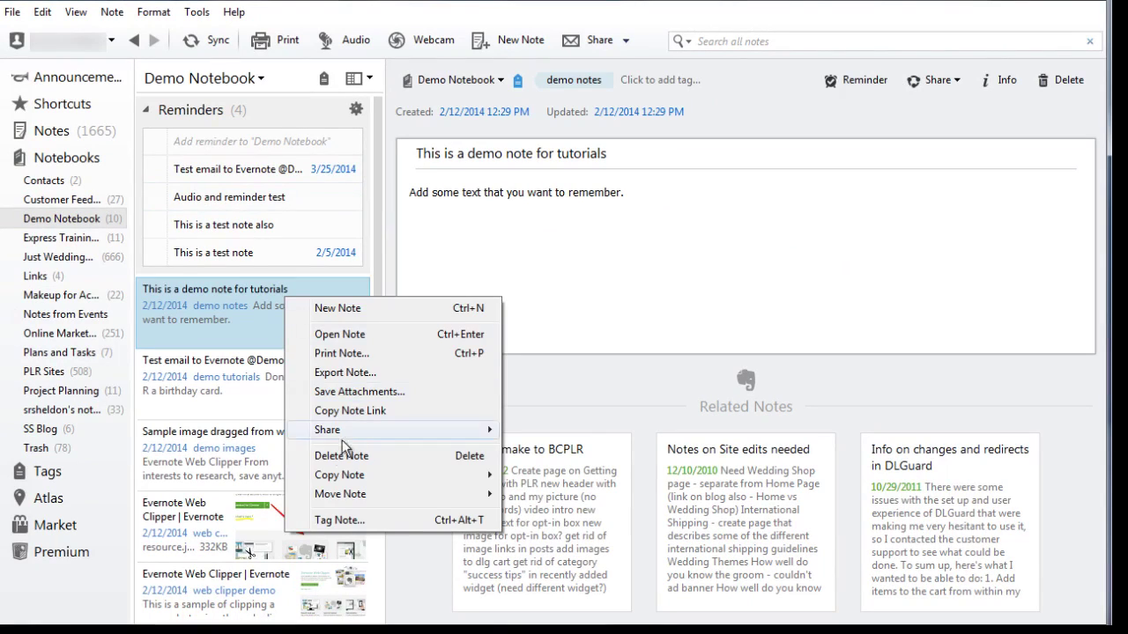
{"action": "left_click", "coordinate": [333, 456]}
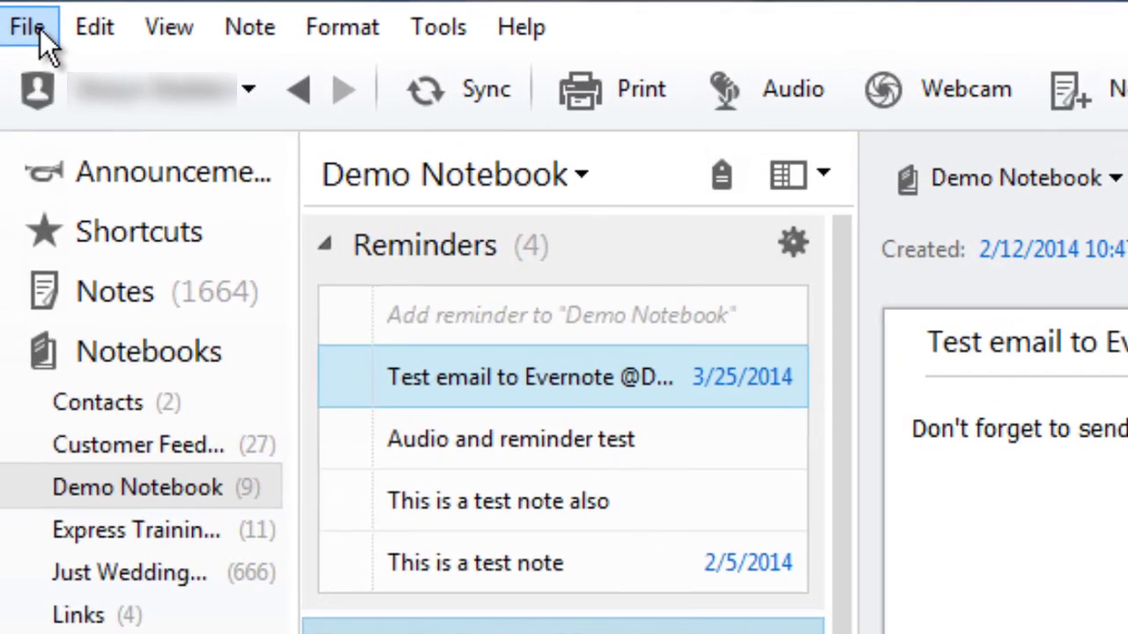
{"action": "left_click", "coordinate": [29, 25]}
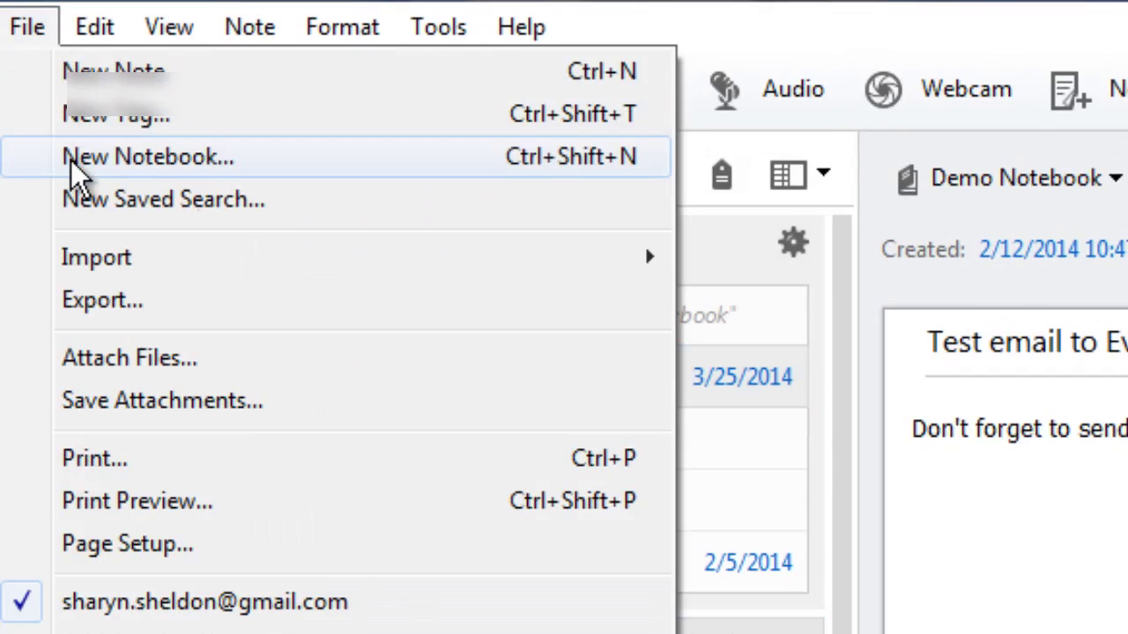
{"action": "left_click", "coordinate": [1106, 604]}
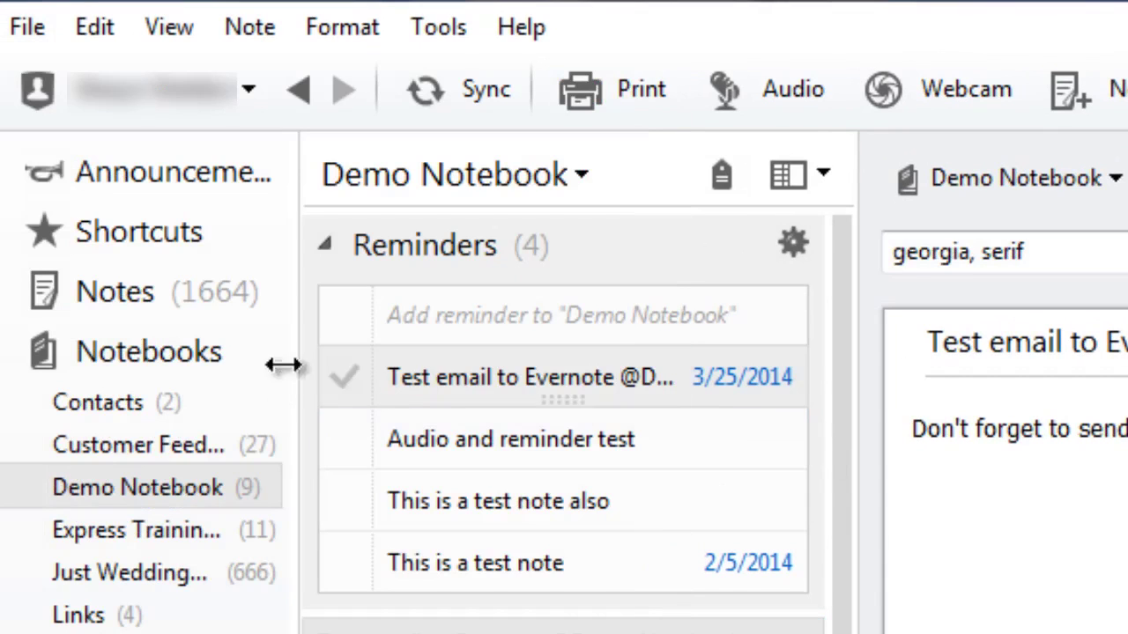
{"action": "right_click", "coordinate": [115, 351]}
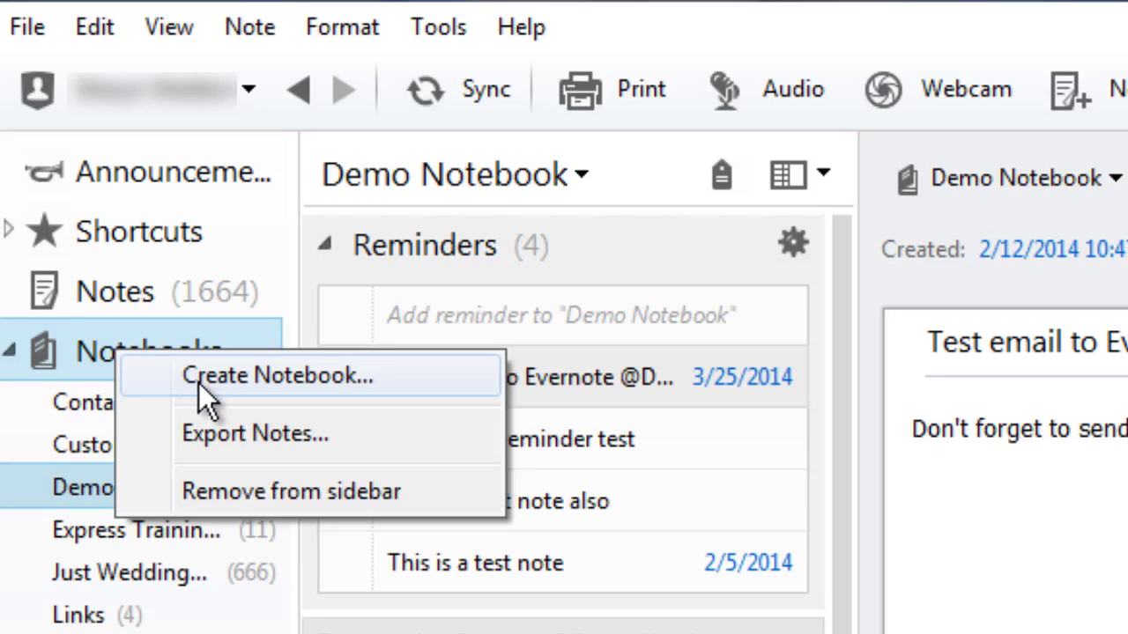
Step: From the notebooks overview, create a synchronized notebook named "Demo Tutorials" without making it the default
{"action": "left_click", "coordinate": [89, 352]}
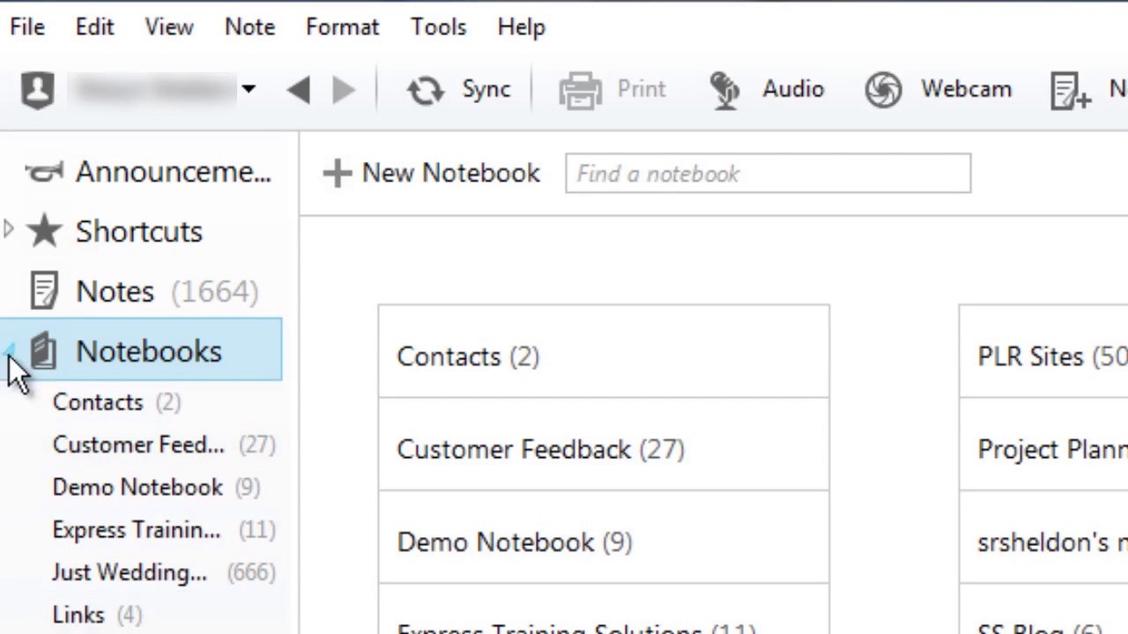
{"action": "left_click", "coordinate": [365, 171]}
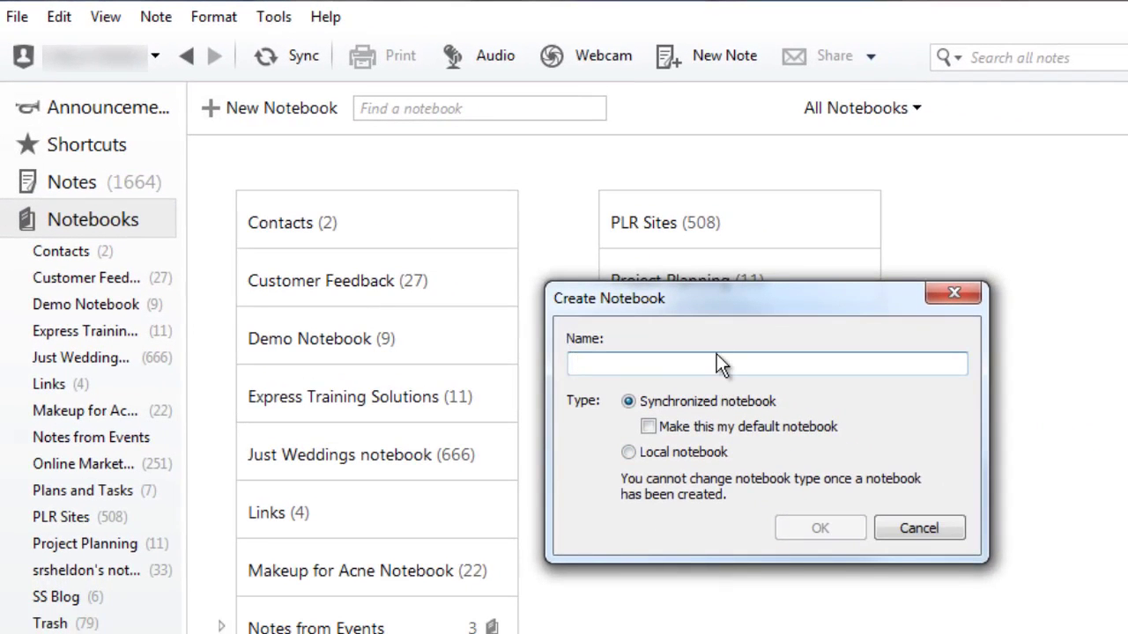
{"action": "type", "text": "Demo Tutorials"}
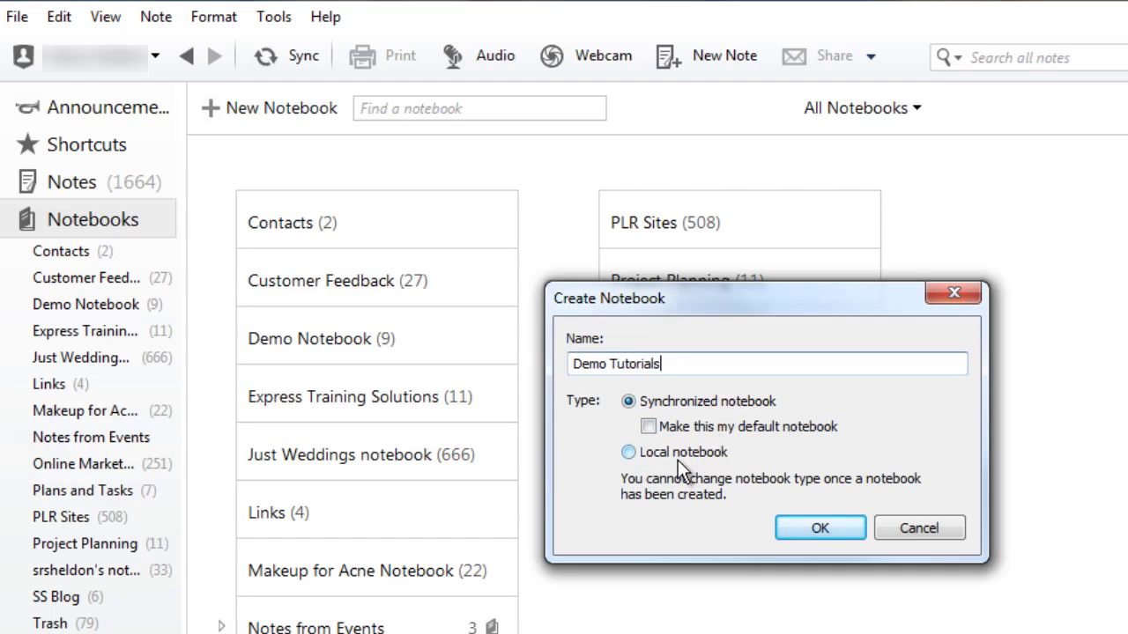
{"action": "left_click", "coordinate": [808, 526]}
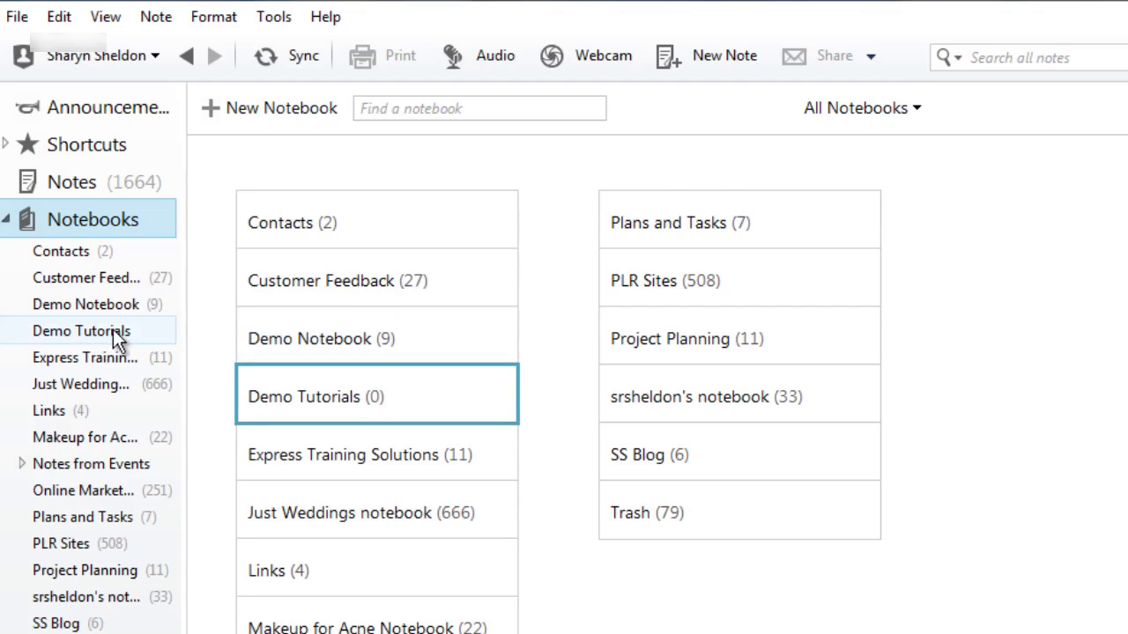
Step: Combine the Demo Tutorials notebook with Demo Notebook into a stack and rename that stack "Demos"
{"action": "left_click_drag", "start_coordinate": [103, 331], "coordinate": [103, 304]}
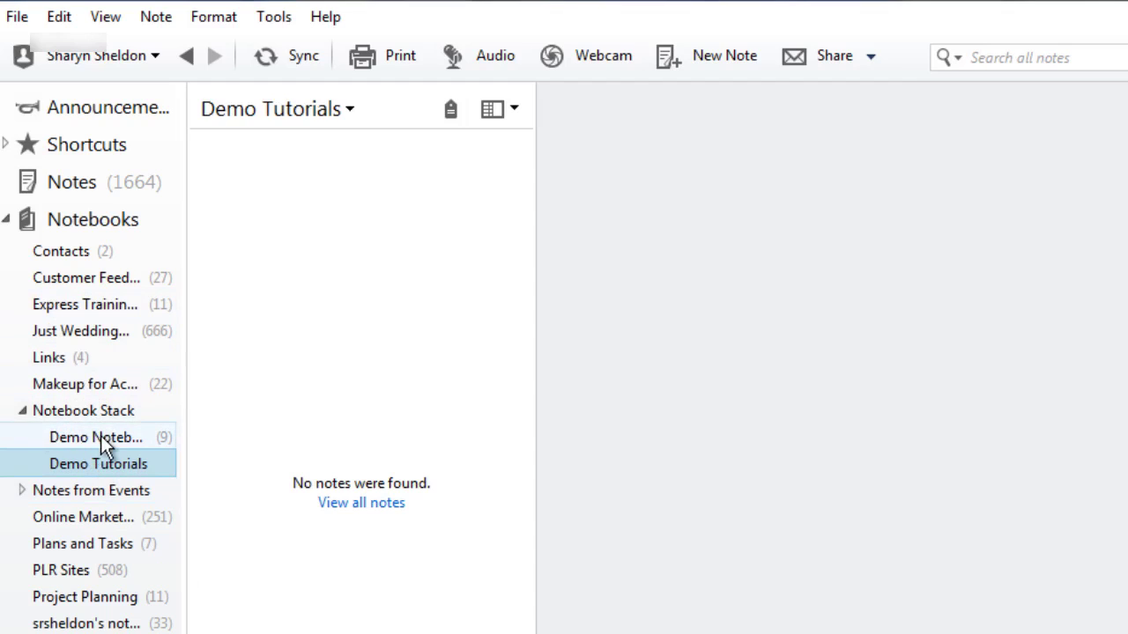
{"action": "left_click", "coordinate": [90, 411]}
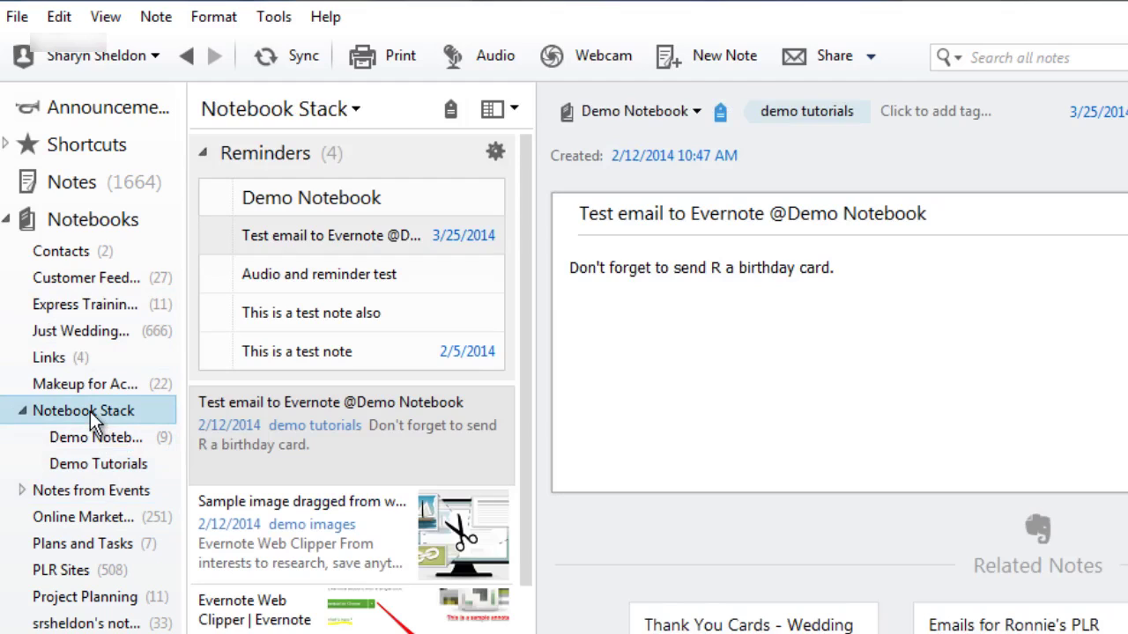
{"action": "right_click", "coordinate": [95, 423]}
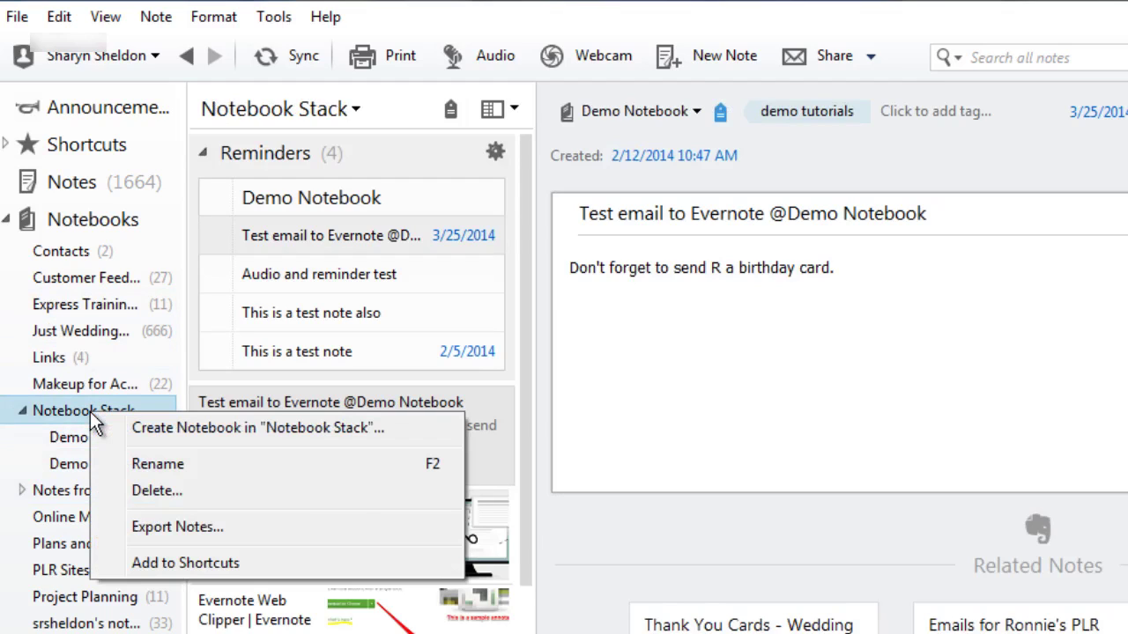
{"action": "left_click", "coordinate": [141, 466]}
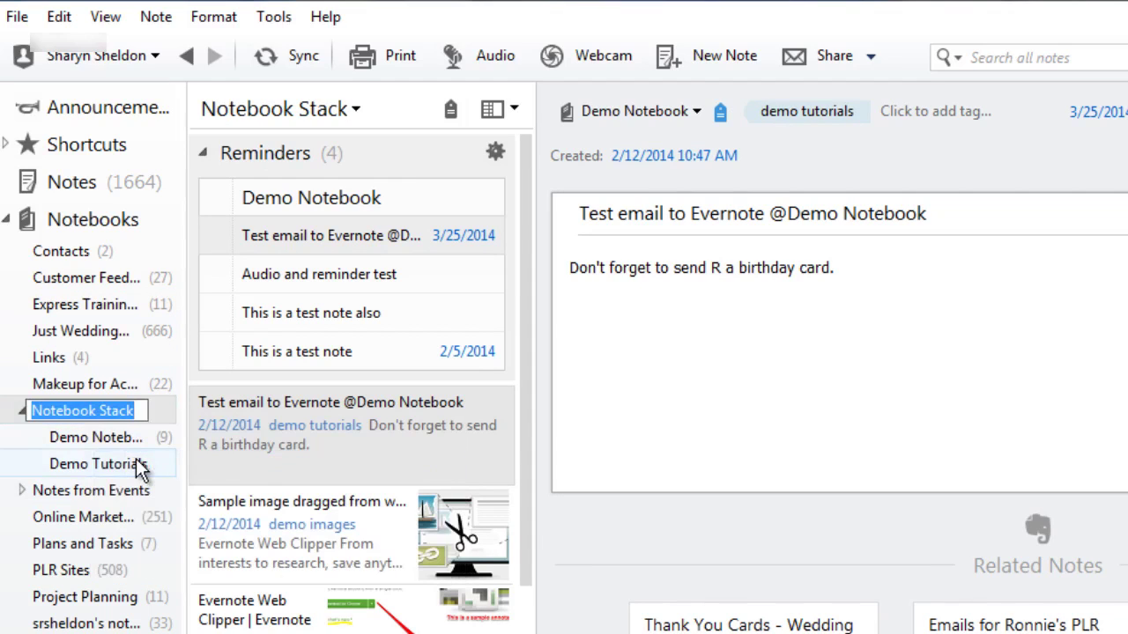
{"action": "type", "text": "Demos"}
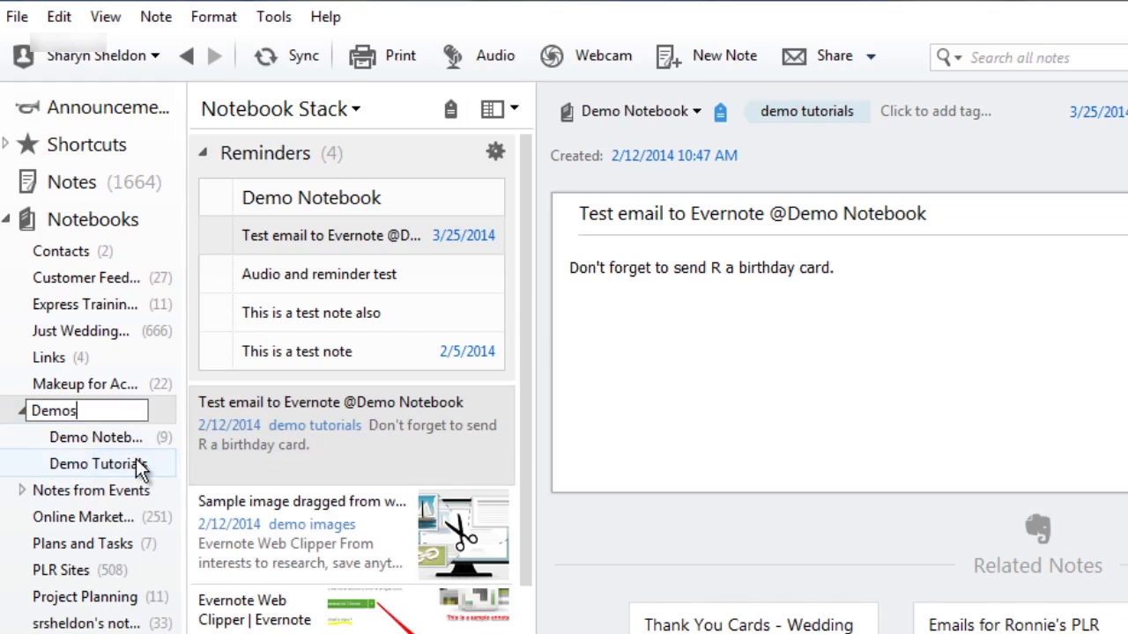
{"action": "key", "text": "Return"}
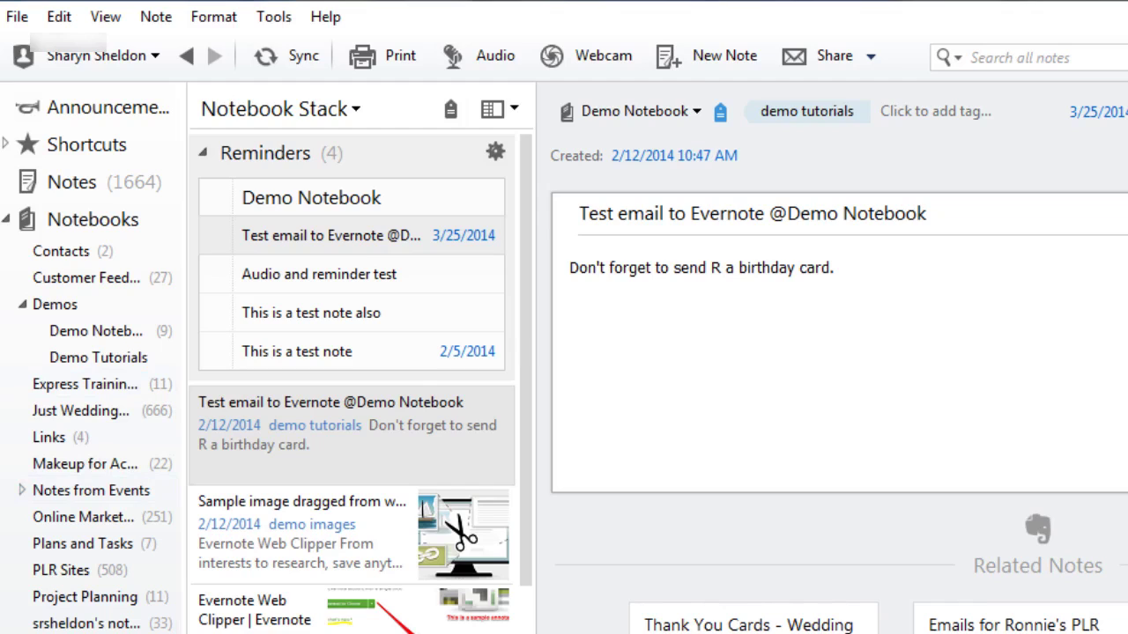
Step: Examine the full tag list and the options for creating a tag, and return to the notebooks overview
{"action": "left_click", "coordinate": [7, 221]}
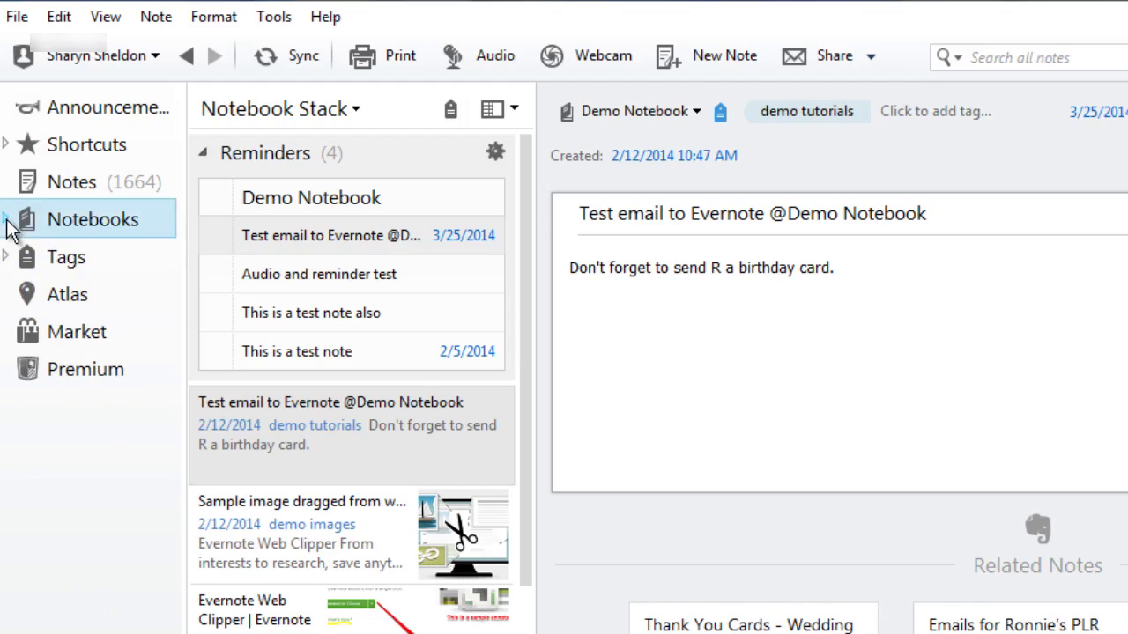
{"action": "left_click", "coordinate": [63, 269]}
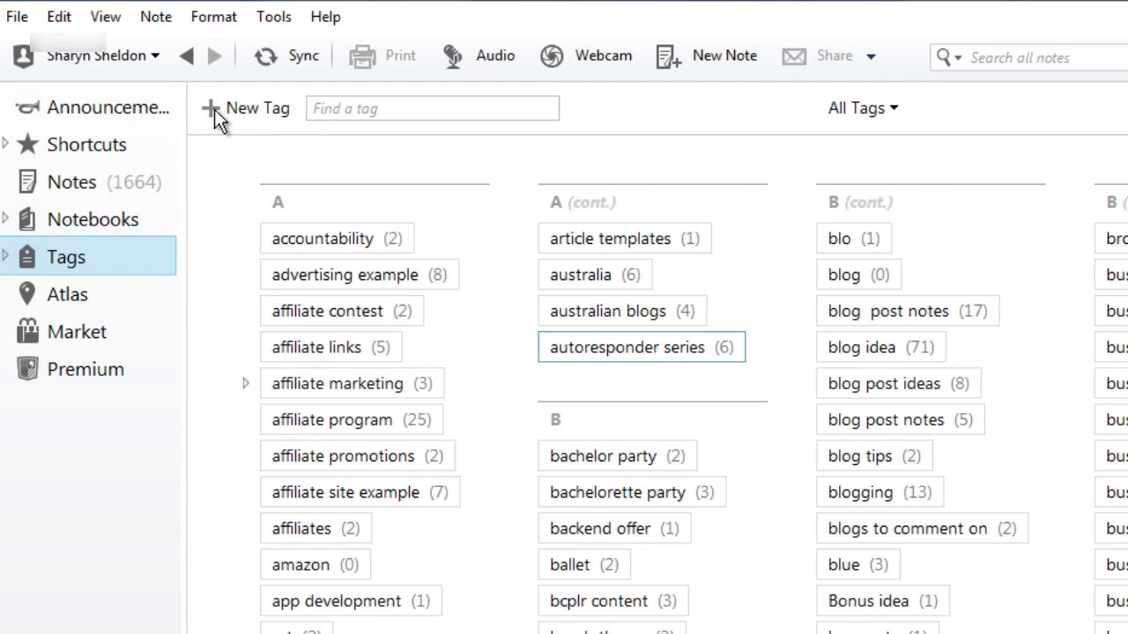
{"action": "right_click", "coordinate": [66, 267]}
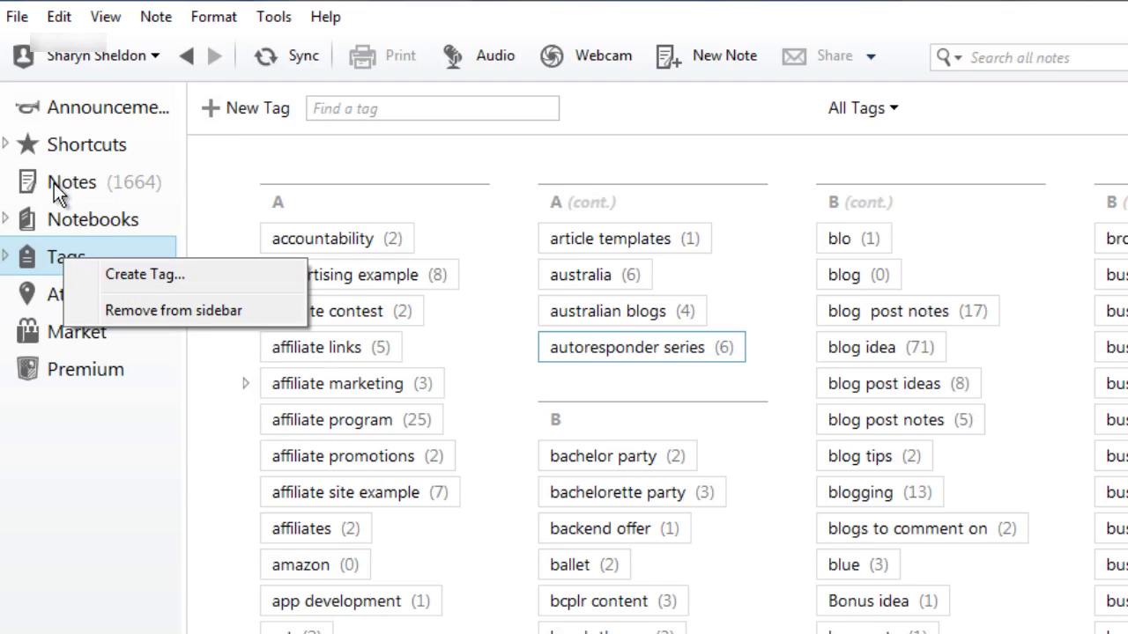
{"action": "left_click", "coordinate": [45, 214]}
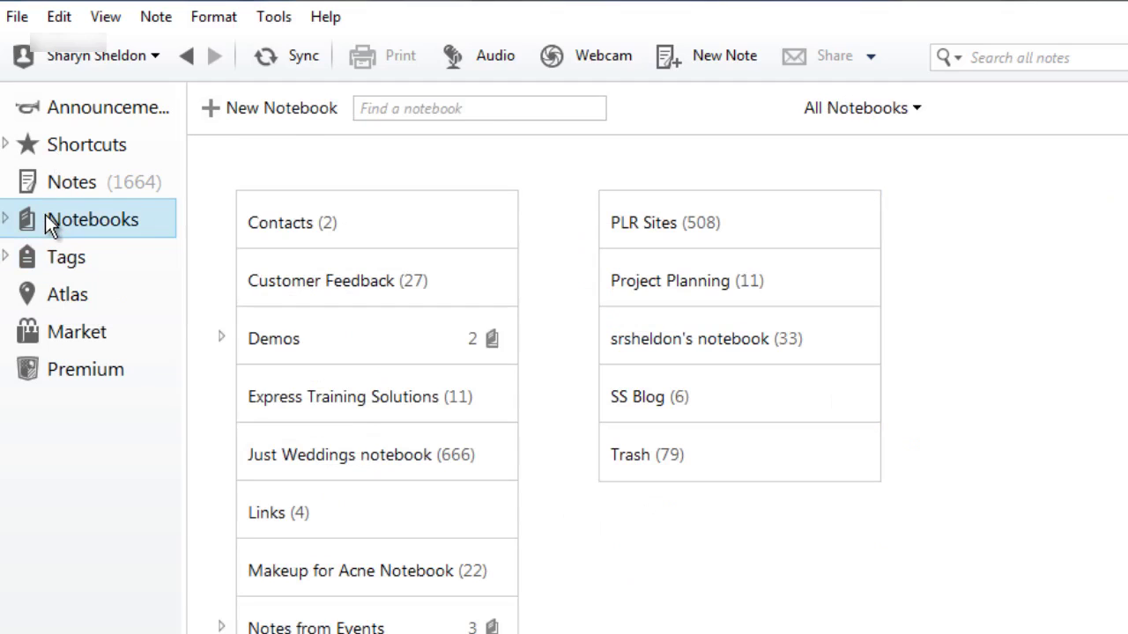
{"action": "left_click", "coordinate": [268, 344]}
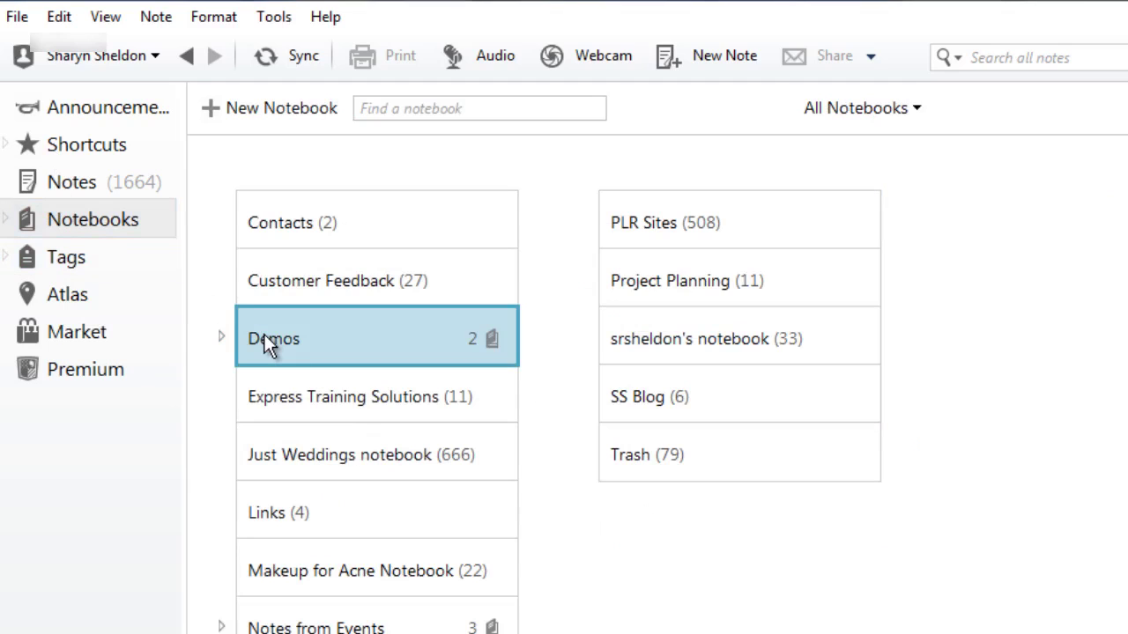
{"action": "double_click", "coordinate": [265, 334]}
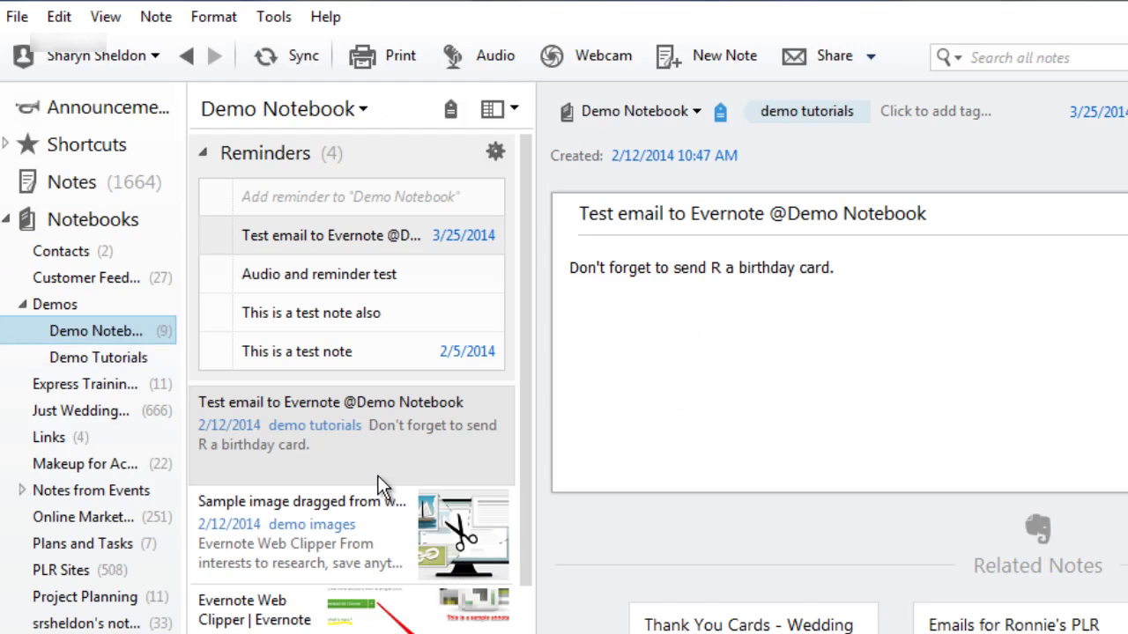
{"action": "left_click", "coordinate": [657, 270]}
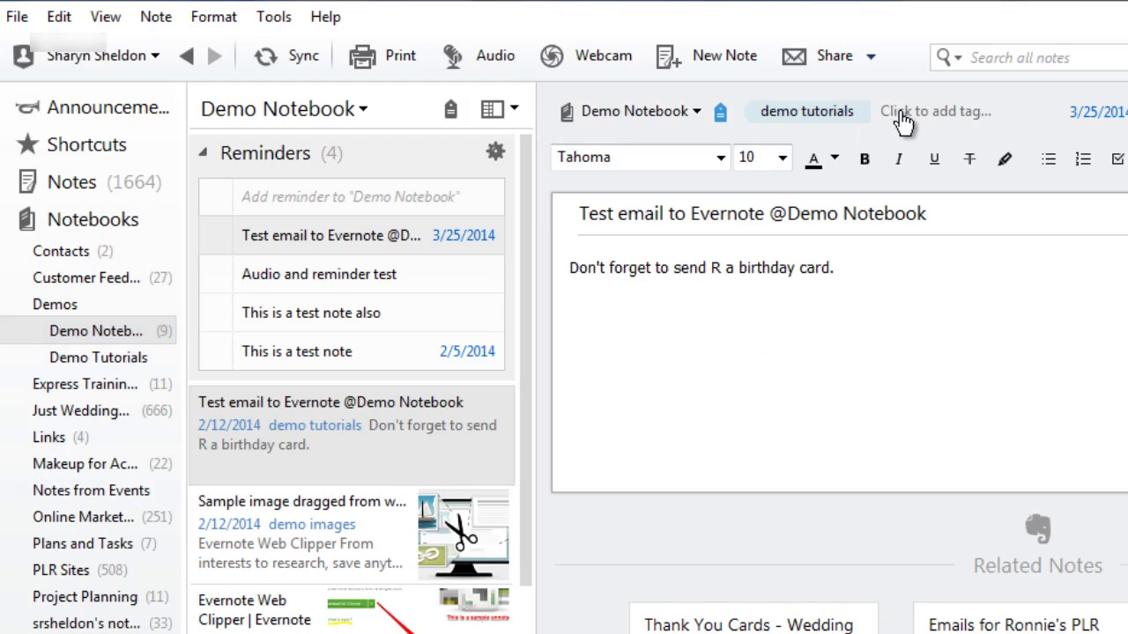
{"action": "left_click", "coordinate": [902, 112]}
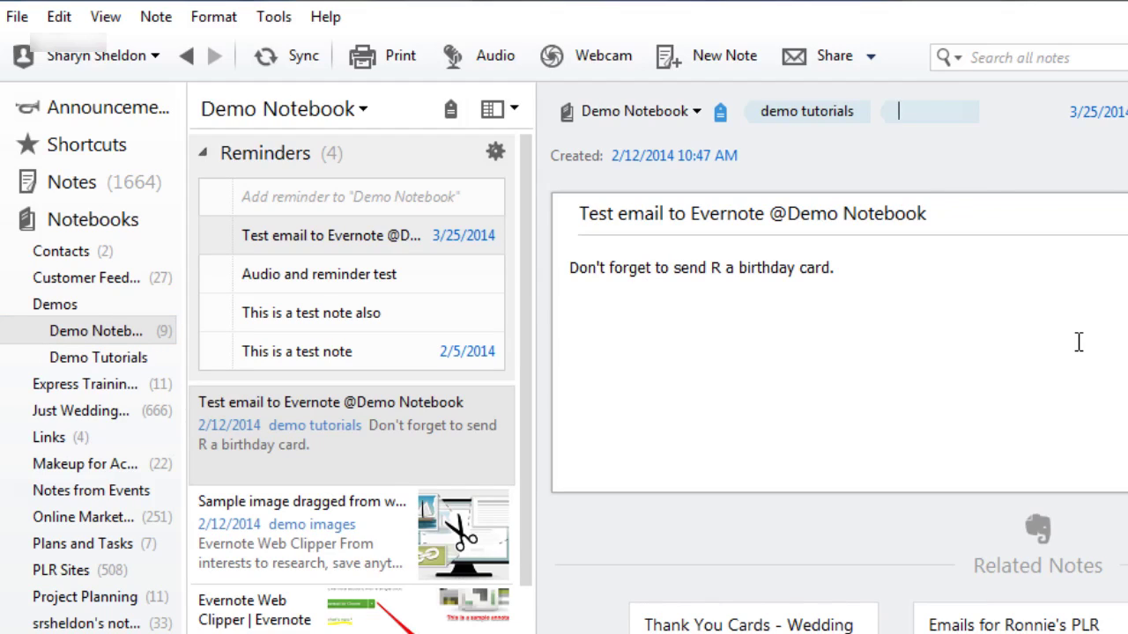
{"action": "type", "text": "more d"}
{"action": "type", "text": "emo note"}
{"action": "type", "text": "s"}
{"action": "key", "text": "Return"}
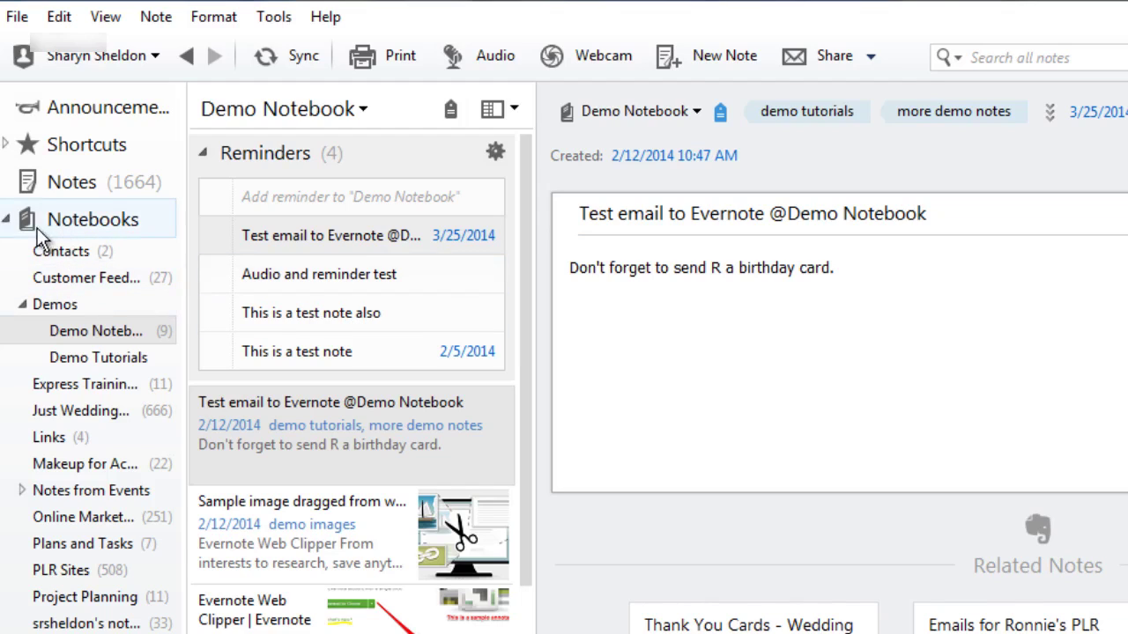
Step: In the full tag list, nest the tags "demo images" and "demo tutorials" under the tag "demo notes"
{"action": "left_click", "coordinate": [10, 220]}
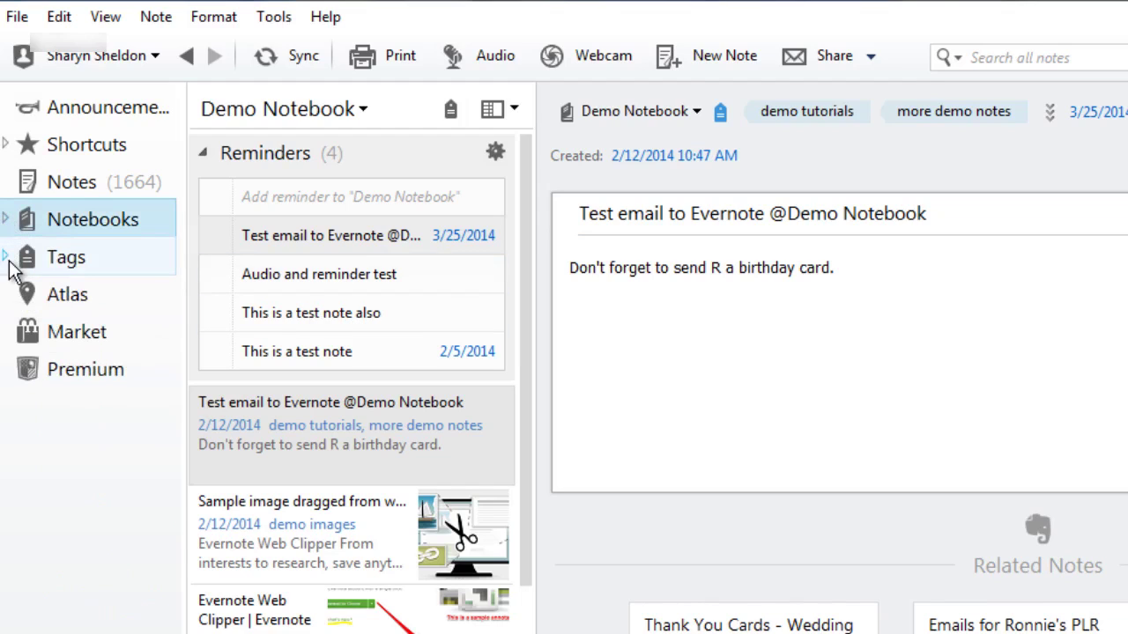
{"action": "left_click", "coordinate": [7, 257]}
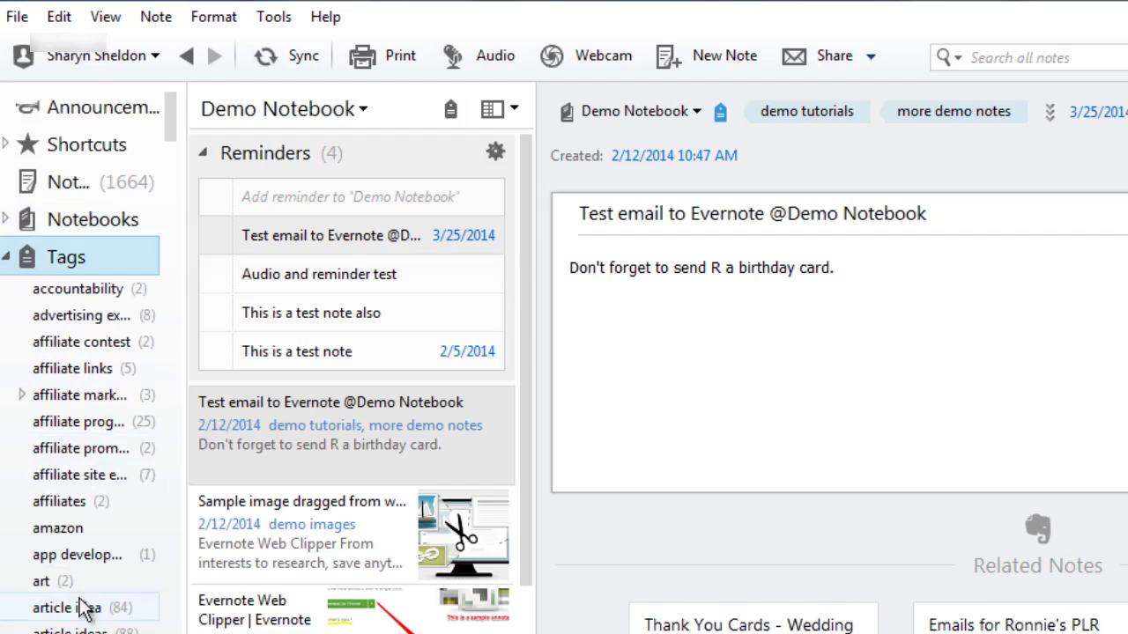
{"action": "left_click", "coordinate": [60, 257]}
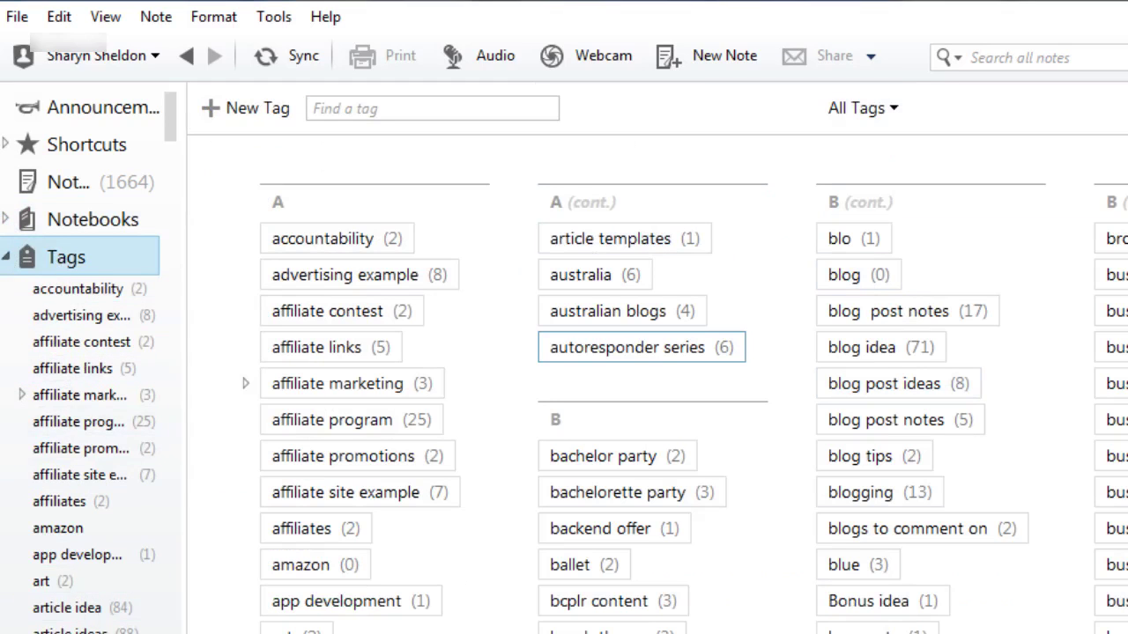
{"action": "scroll", "coordinate": [641, 347], "scroll_direction": "down", "scroll_amount": 5}
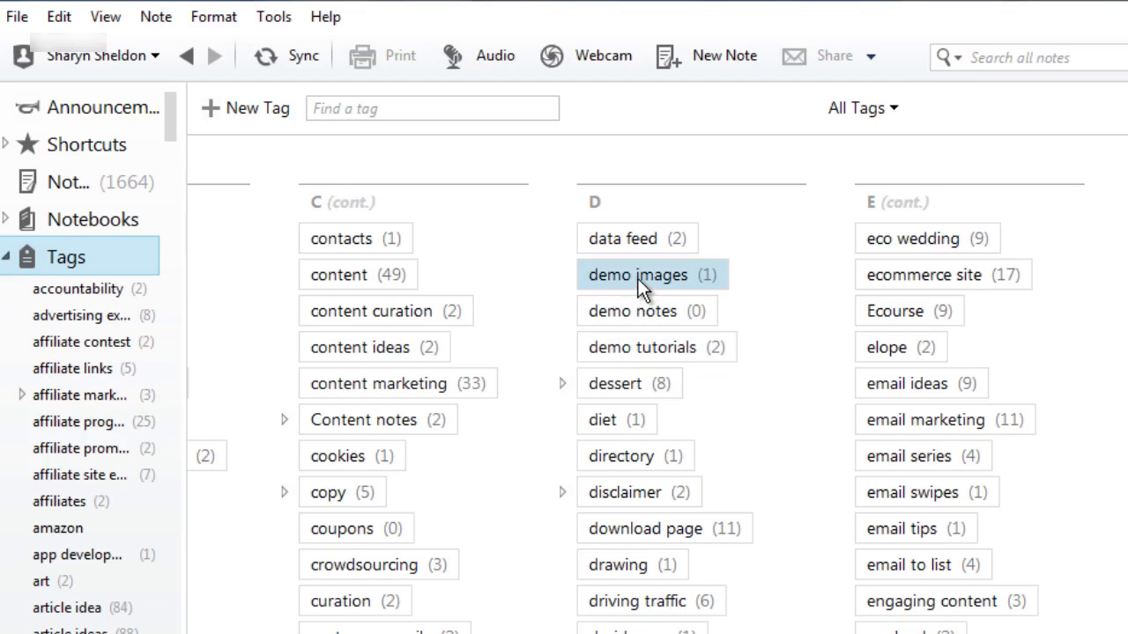
{"action": "left_click_drag", "start_coordinate": [637, 278], "coordinate": [638, 302]}
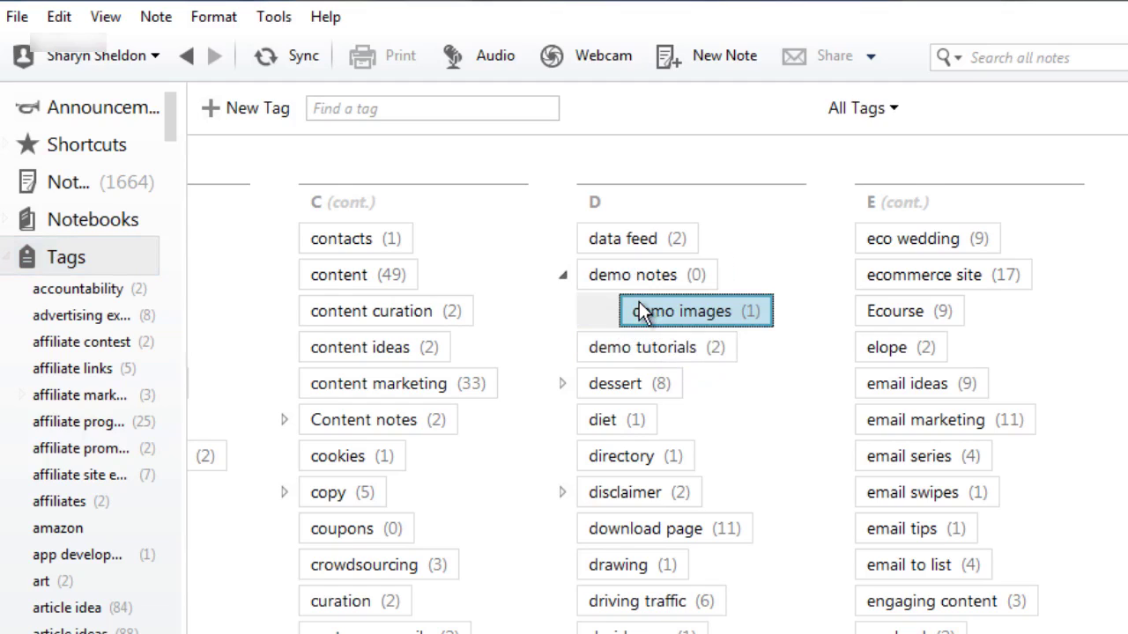
{"action": "left_click_drag", "start_coordinate": [653, 349], "coordinate": [618, 272]}
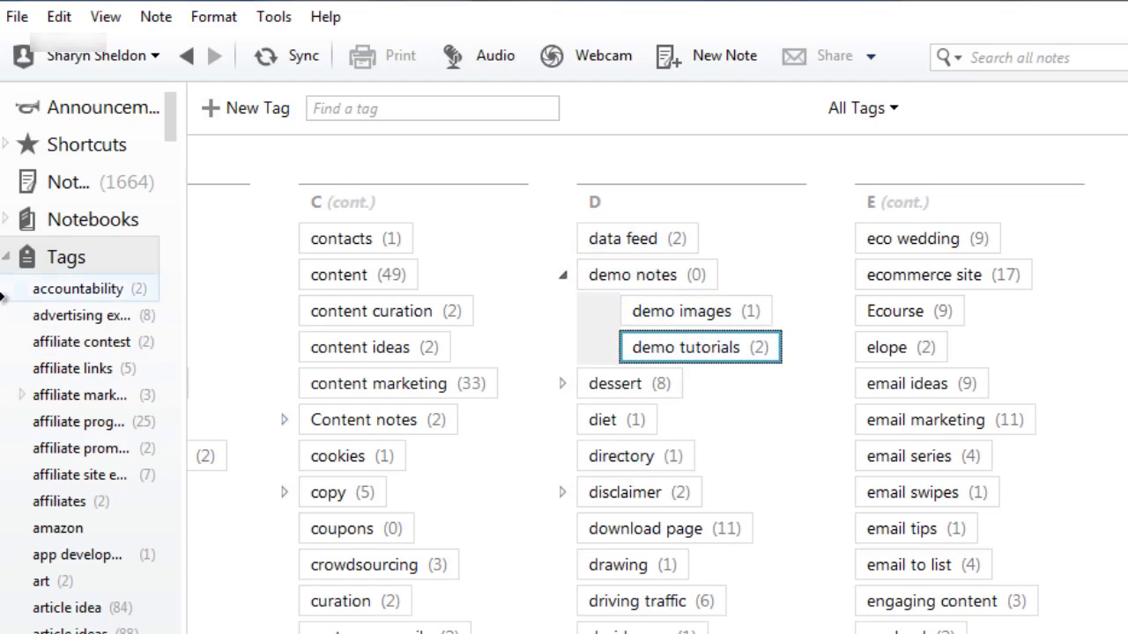
{"action": "left_click", "coordinate": [7, 257]}
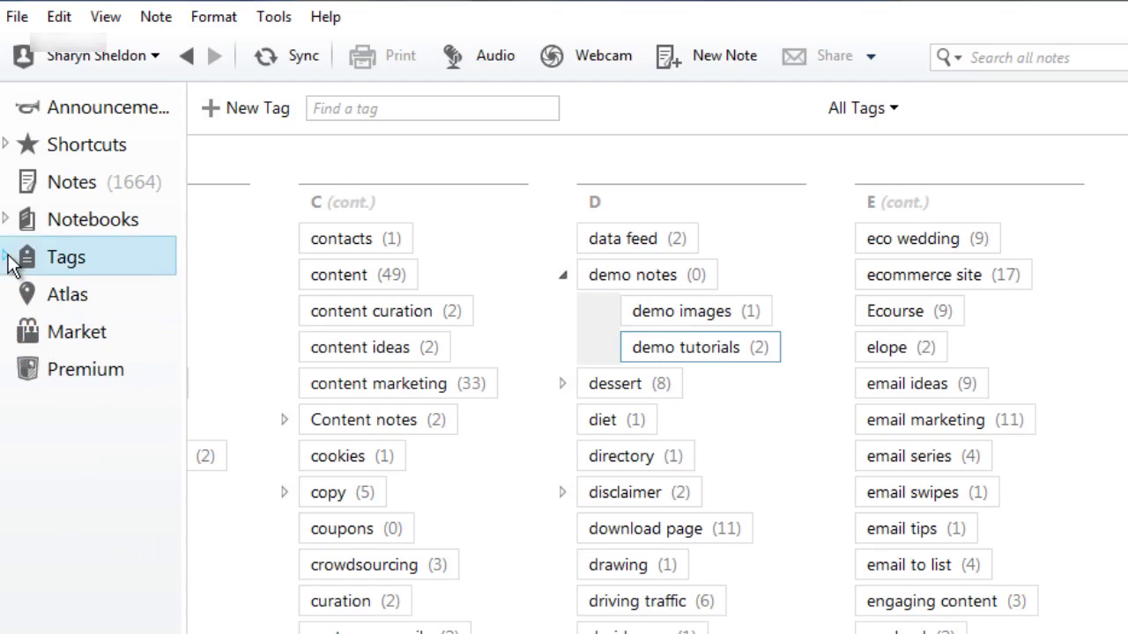
{"action": "left_click", "coordinate": [7, 145]}
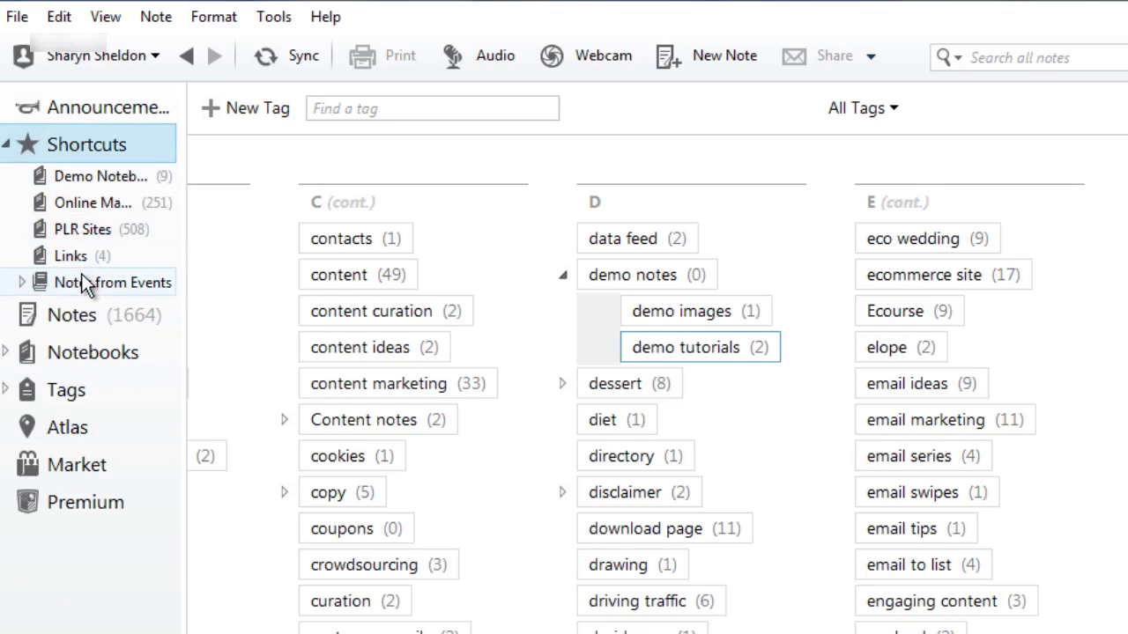
{"action": "left_click", "coordinate": [7, 354]}
{"action": "left_click", "coordinate": [7, 354]}
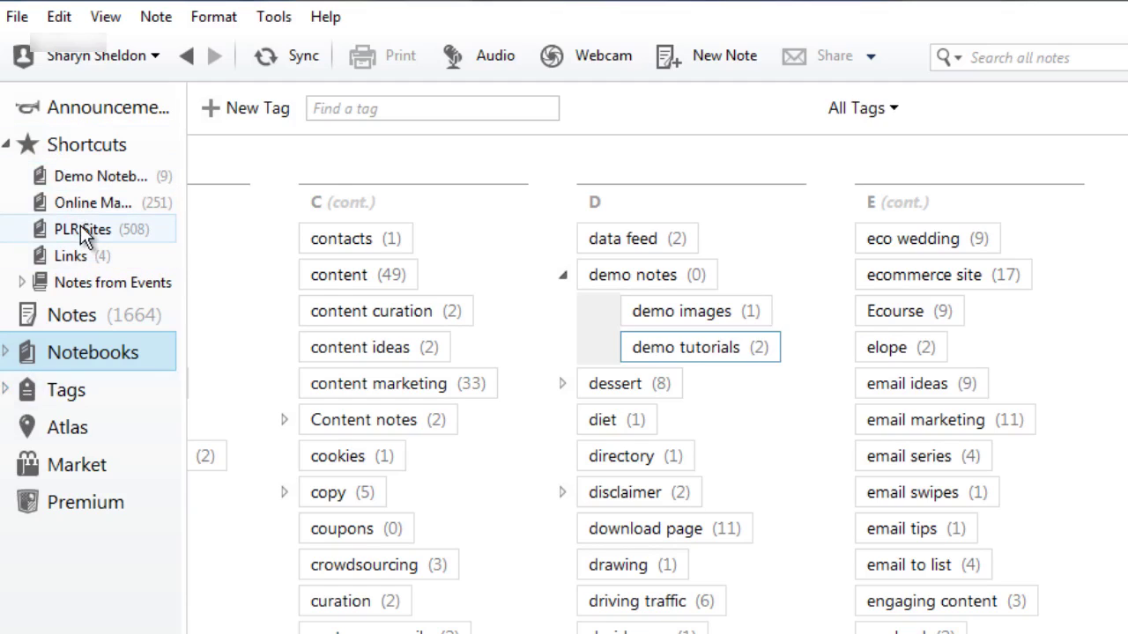
{"action": "left_click", "coordinate": [67, 313]}
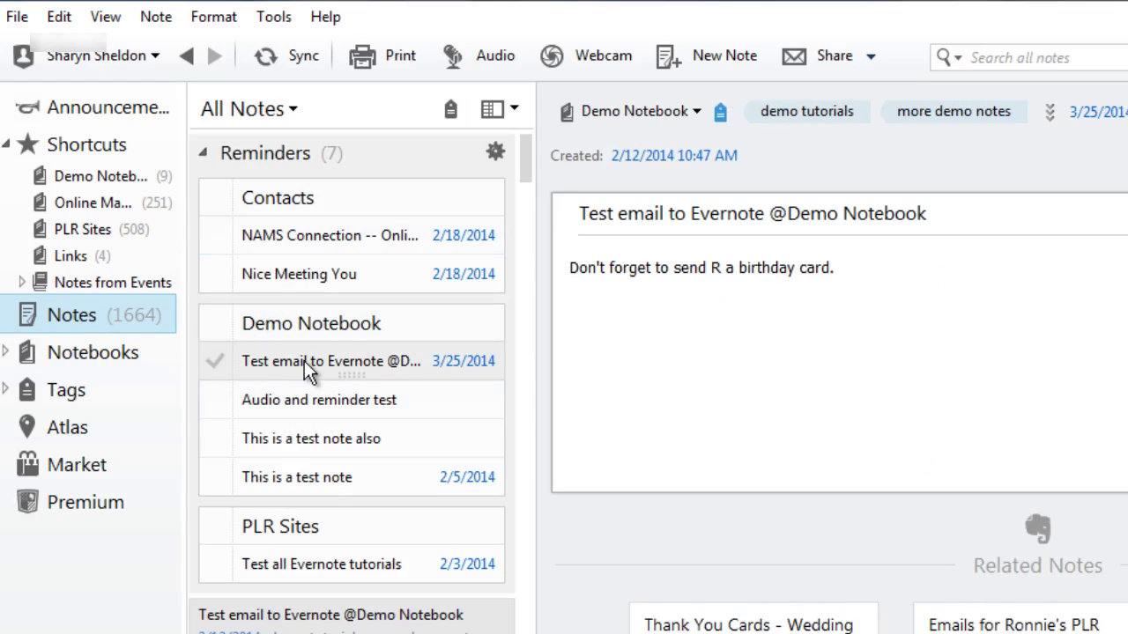
{"action": "left_click_drag", "start_coordinate": [309, 370], "coordinate": [114, 187]}
{"action": "left_click_drag", "start_coordinate": [97, 170], "coordinate": [87, 162]}
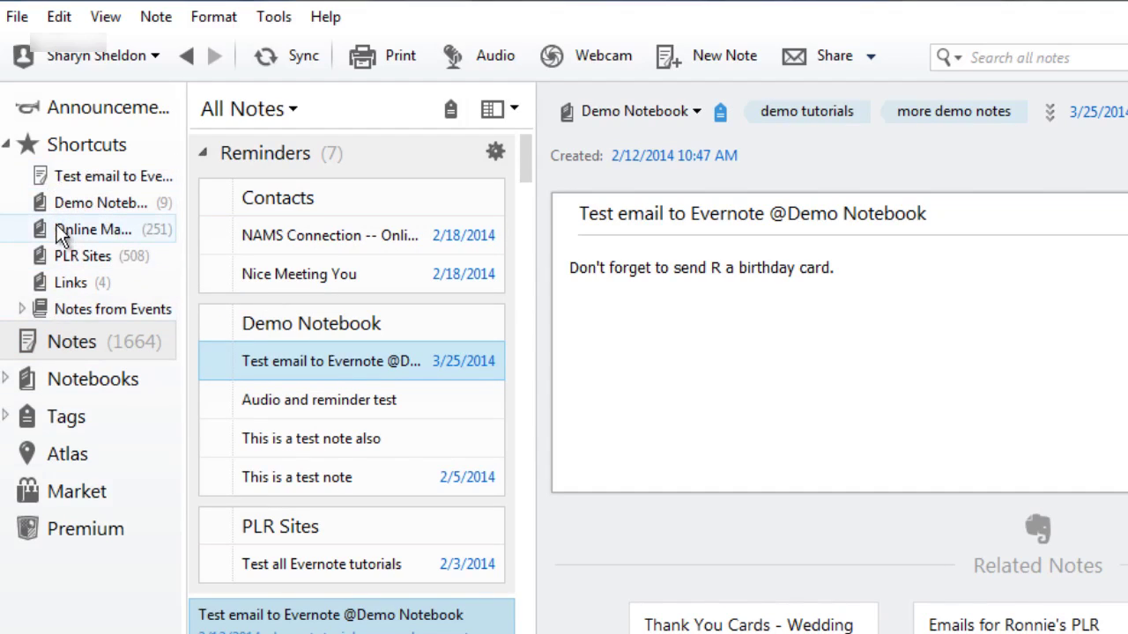
Step: Reorder the shortcuts so that the "Online Market..." notebook comes before Demo Notebook and "Notes from Events" comes before "Links"
{"action": "left_click_drag", "start_coordinate": [73, 231], "coordinate": [71, 191]}
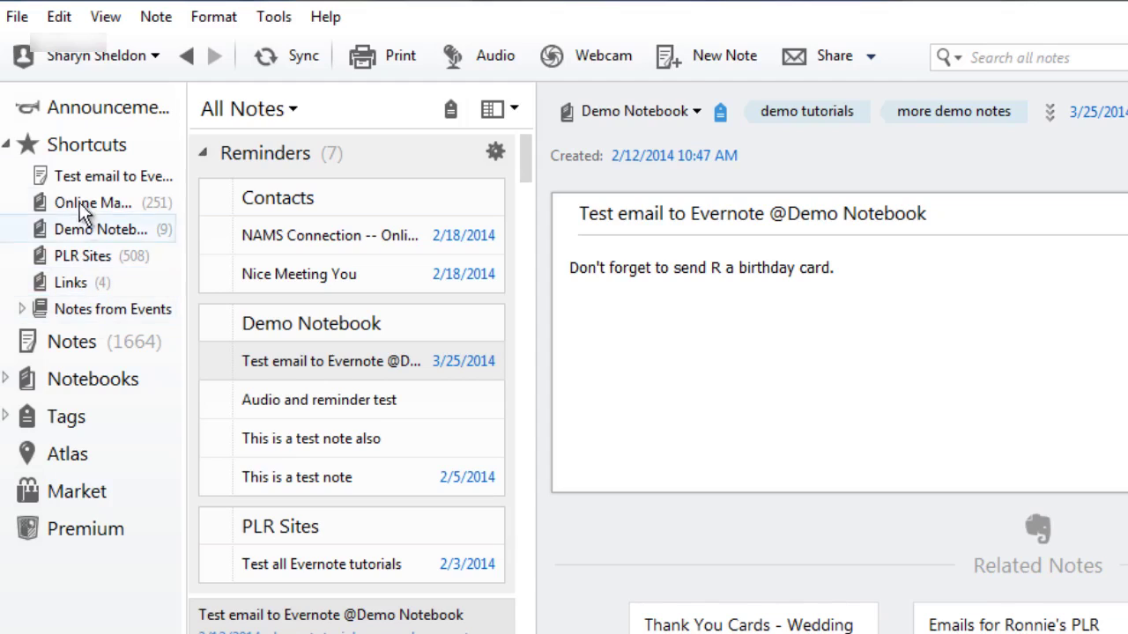
{"action": "left_click_drag", "start_coordinate": [81, 304], "coordinate": [80, 280]}
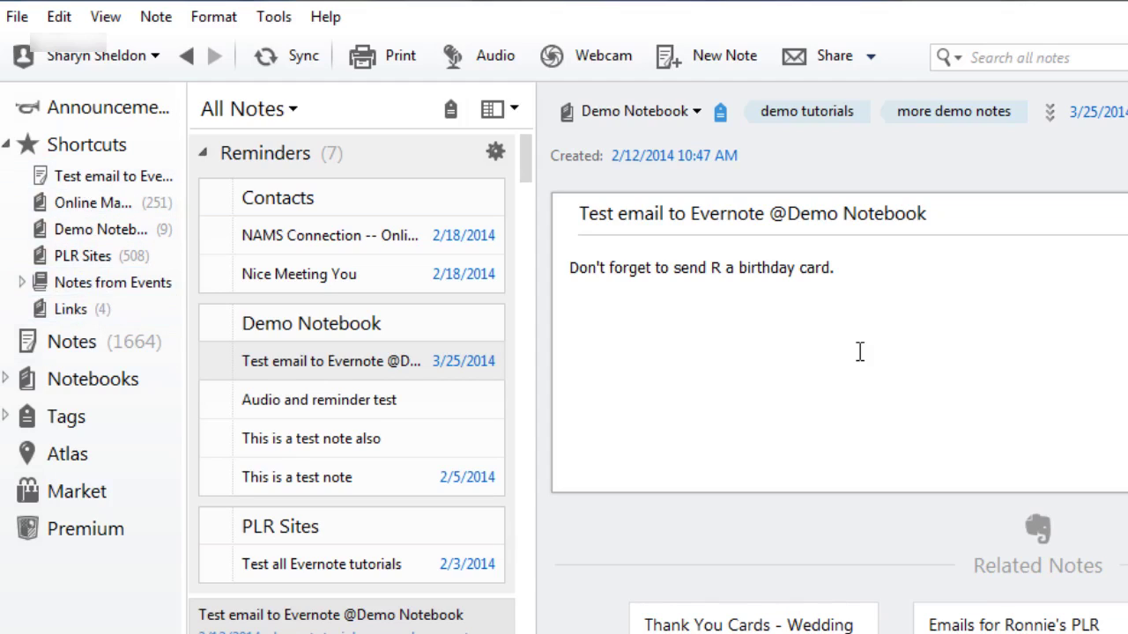